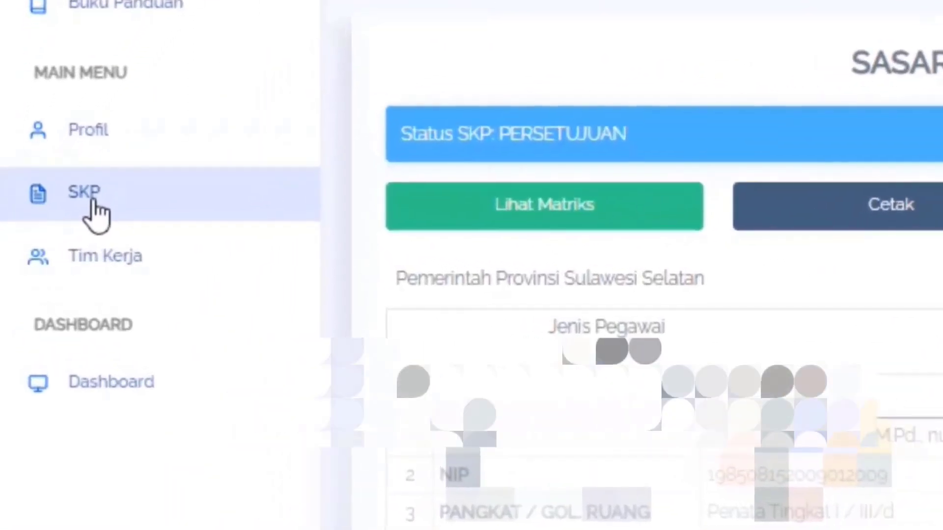
- Show the SKP list in e-Kinerja and switch to Google Drive to open the EKINERJA 2023 folder
{"action": "left_click", "coordinate": [47, 240]}
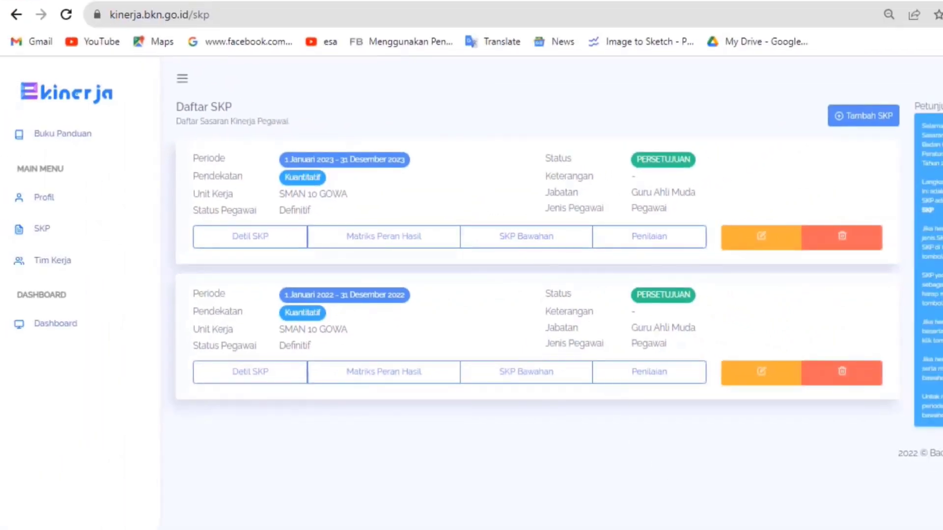
{"action": "left_click", "coordinate": [720, 529]}
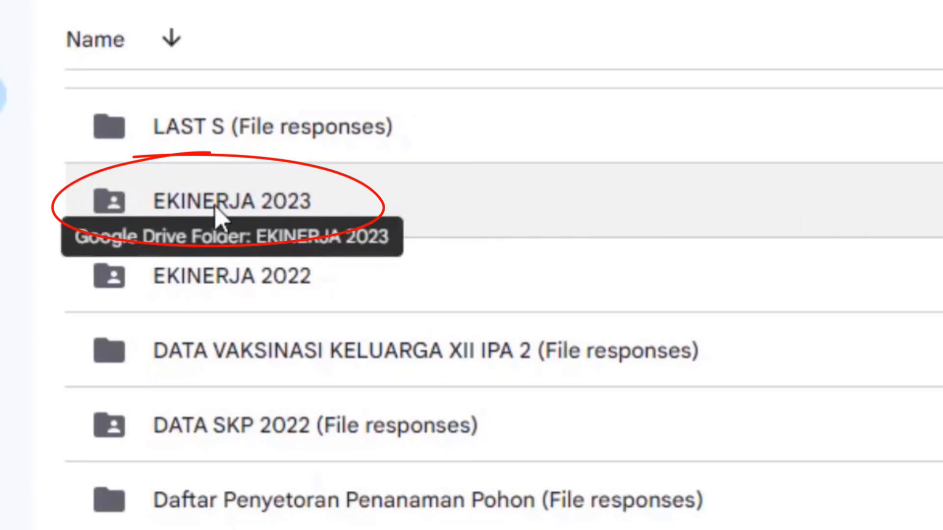
{"action": "double_click", "coordinate": [214, 218]}
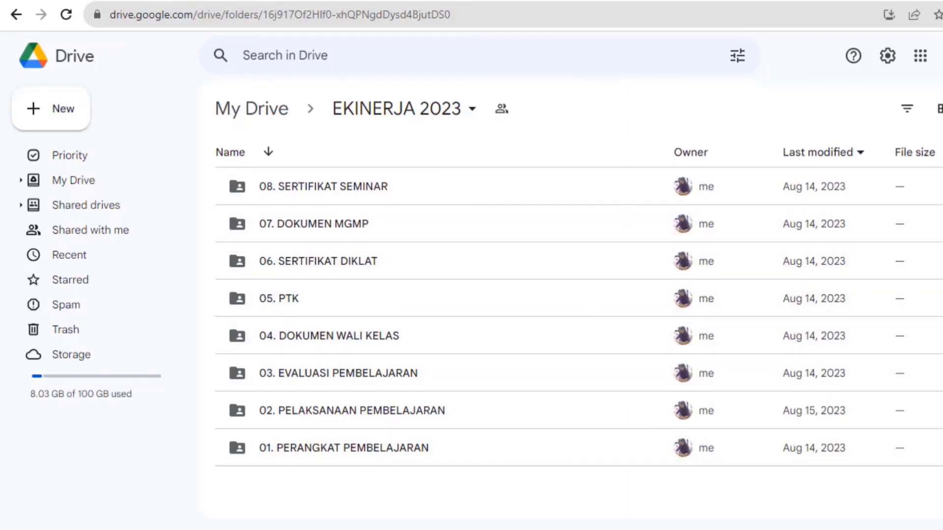
- Switch back to e-Kinerja and open the Penilaian page of the January–December 2023 SKP to review its monthly periods
{"action": "left_click", "coordinate": [751, 529]}
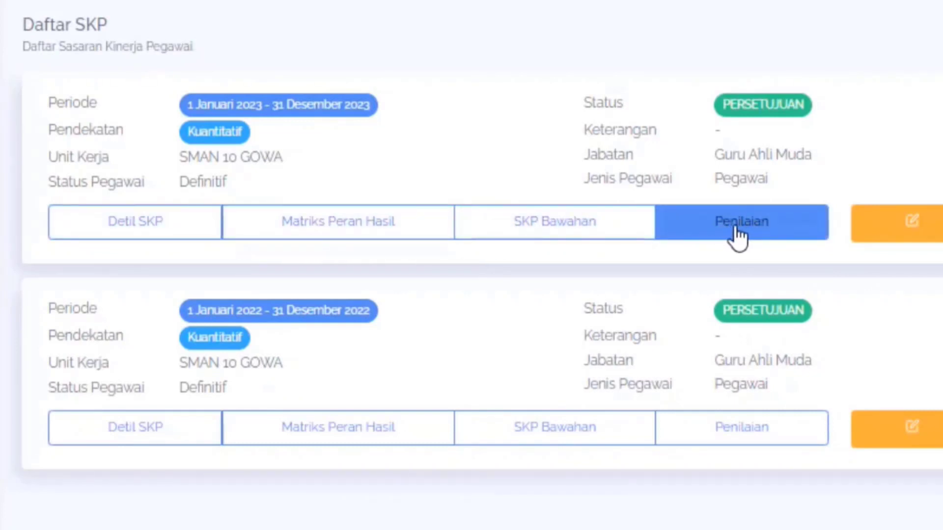
{"action": "left_click", "coordinate": [768, 230]}
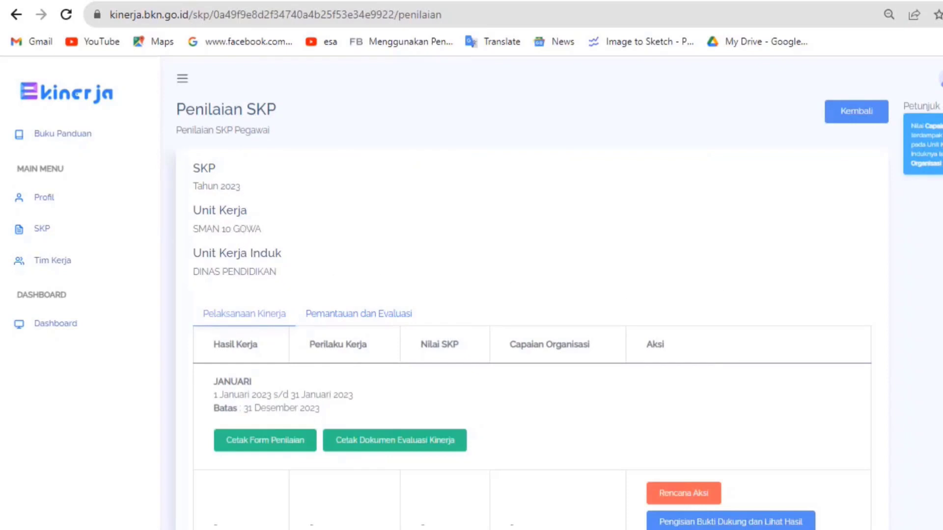
{"action": "scroll", "coordinate": [242, 110], "scroll_direction": "down", "scroll_amount": 5}
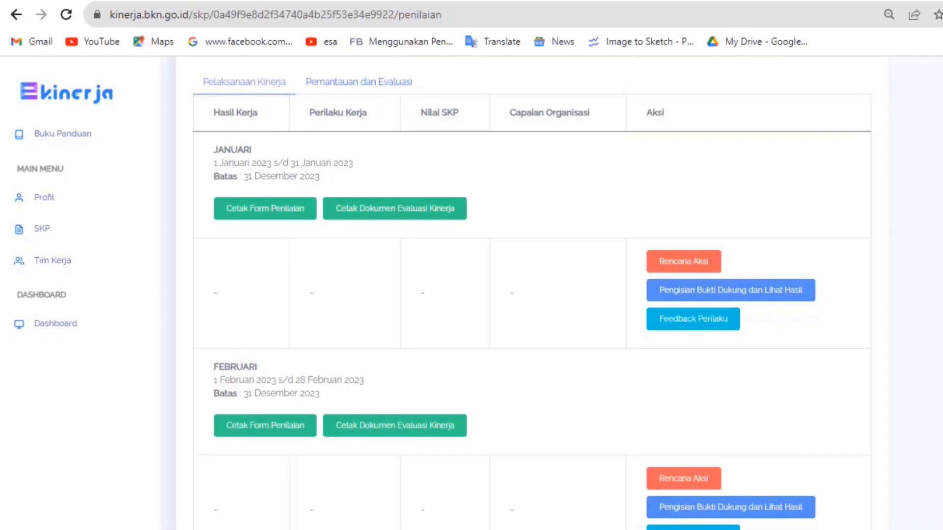
{"action": "scroll", "coordinate": [534, 294], "scroll_direction": "down", "scroll_amount": 15}
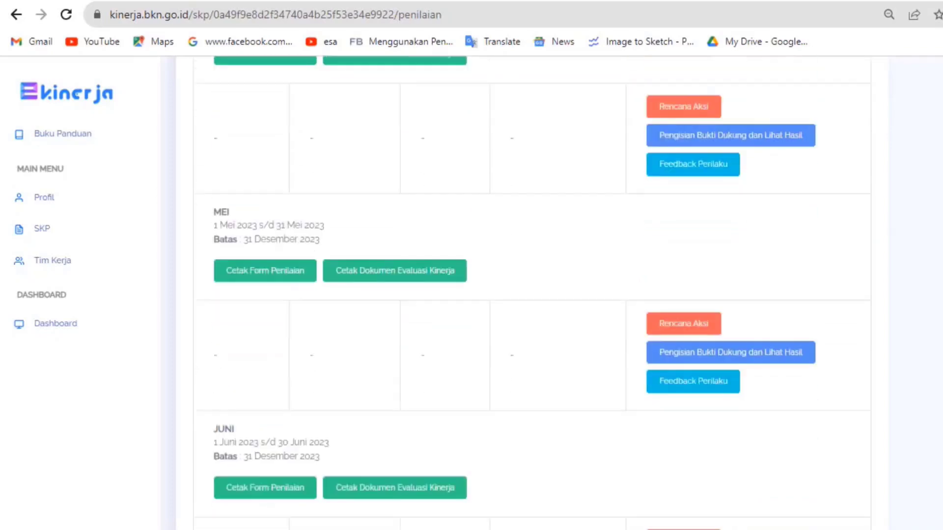
{"action": "scroll", "coordinate": [300, 172], "scroll_direction": "down", "scroll_amount": 10}
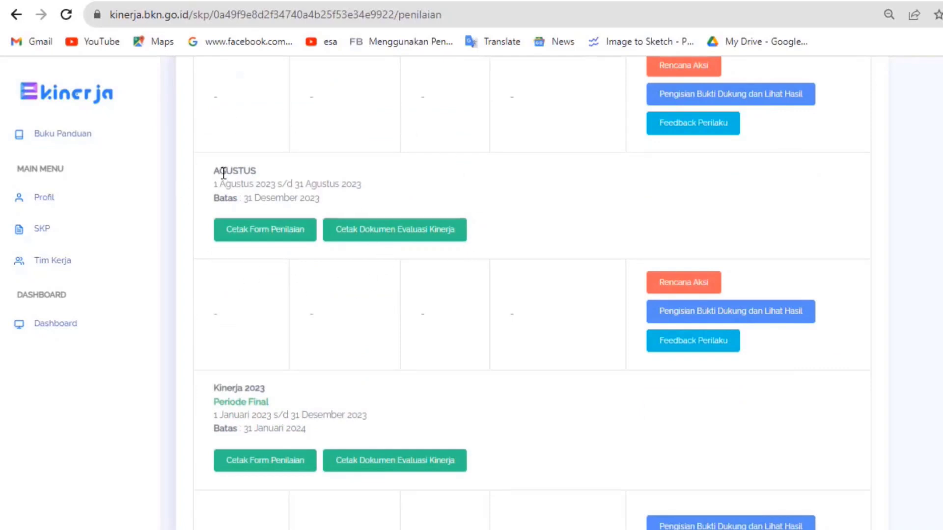
{"action": "scroll", "coordinate": [533, 295], "scroll_direction": "up", "scroll_amount": 15}
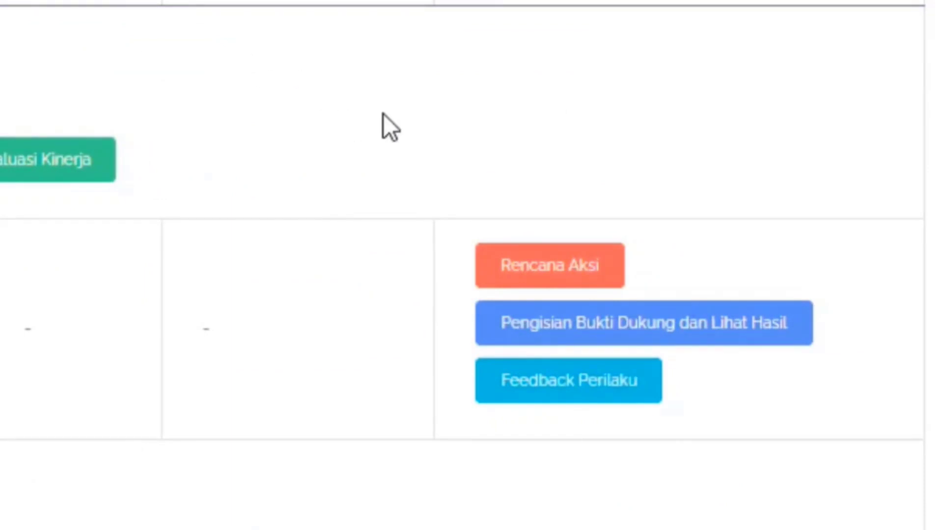
- Add the action plan "Menyusun perangkat pembelajaran untuk semester genap tahun ajaran 2022/2023" to the first planned work result for January
{"action": "left_click", "coordinate": [559, 269]}
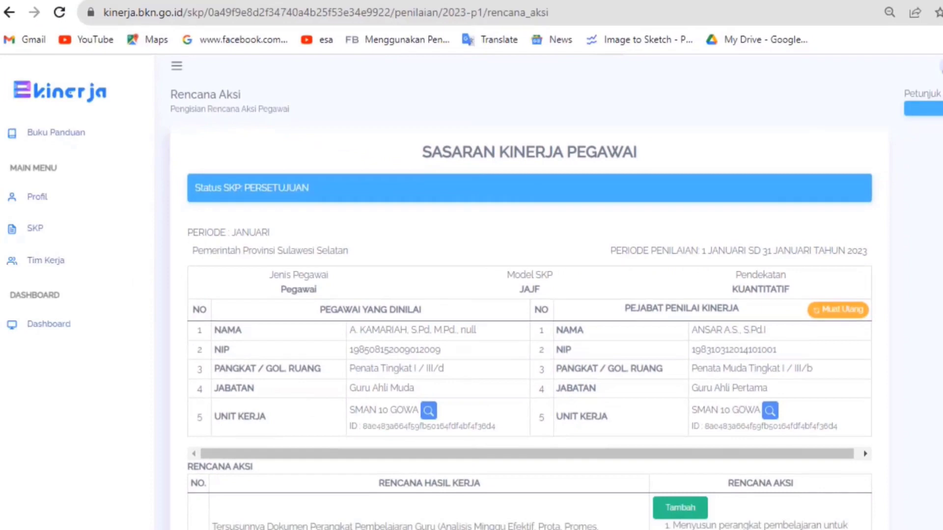
{"action": "scroll", "coordinate": [532, 294], "scroll_direction": "down", "scroll_amount": 8}
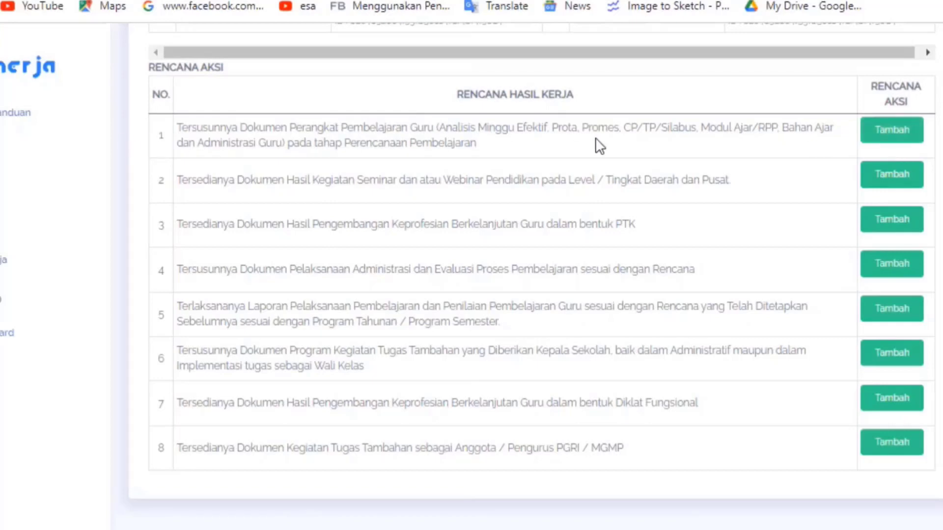
{"action": "left_click", "coordinate": [892, 139]}
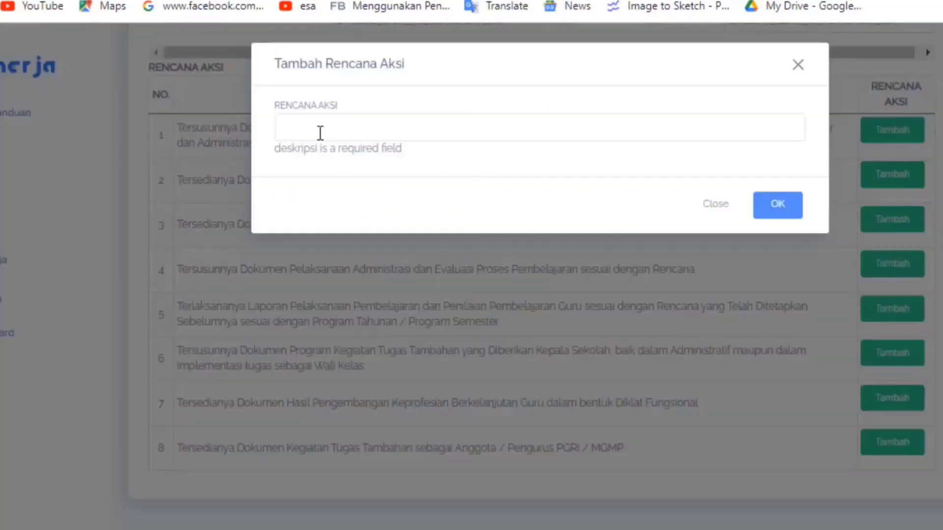
{"action": "left_click", "coordinate": [320, 133]}
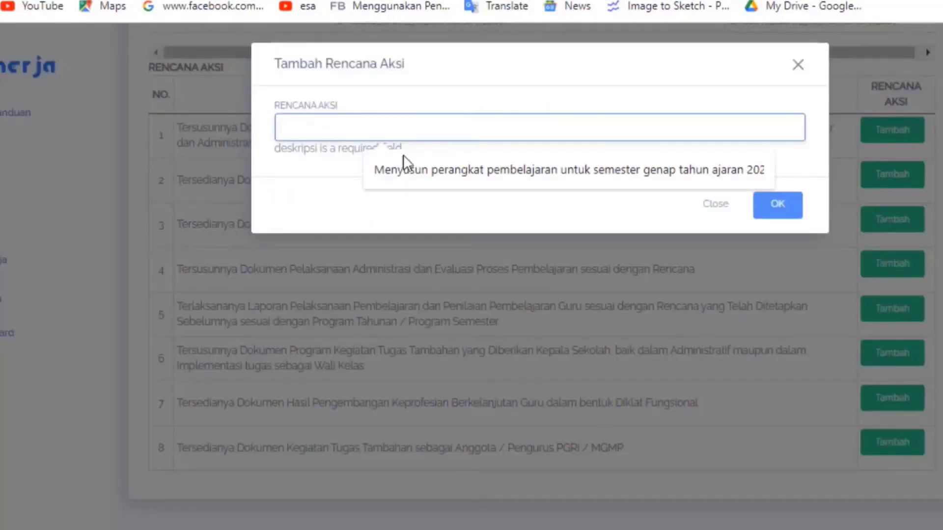
{"action": "left_click", "coordinate": [464, 170]}
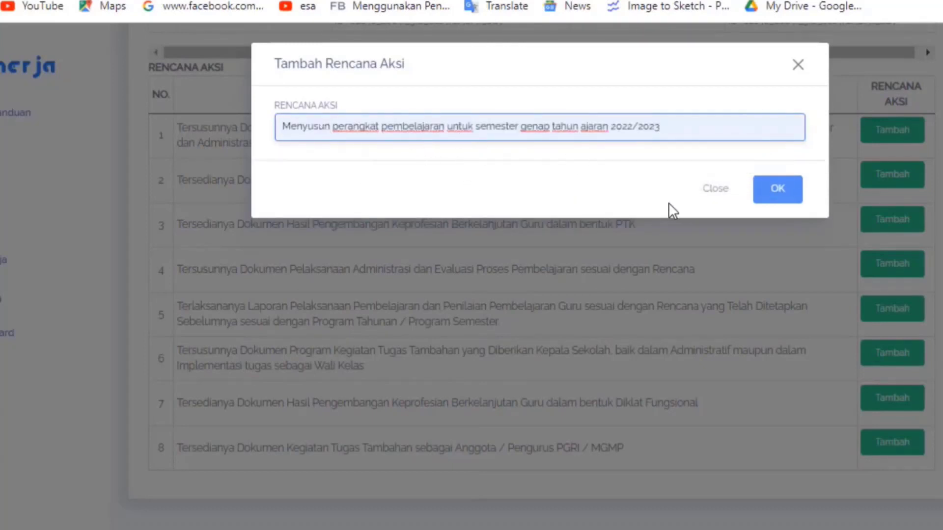
{"action": "left_click", "coordinate": [785, 197]}
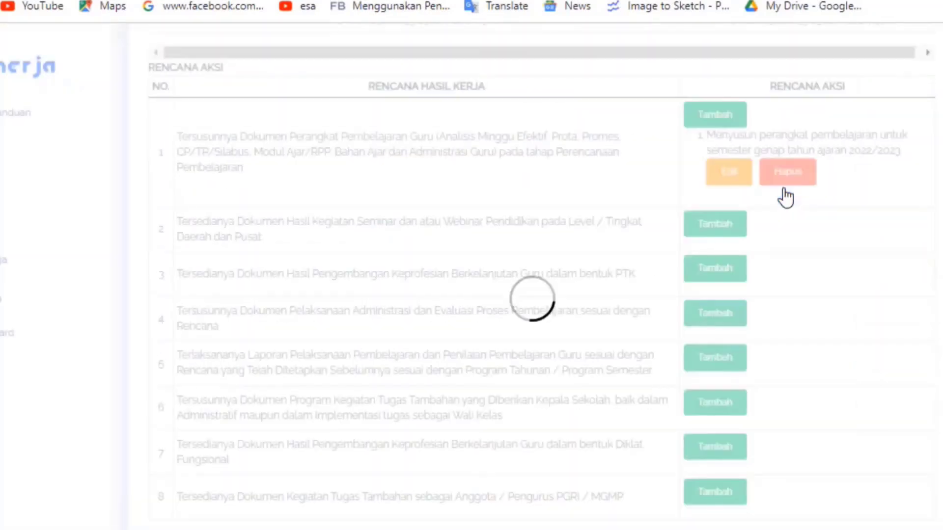
{"action": "scroll", "coordinate": [541, 272], "scroll_direction": "down", "scroll_amount": 1}
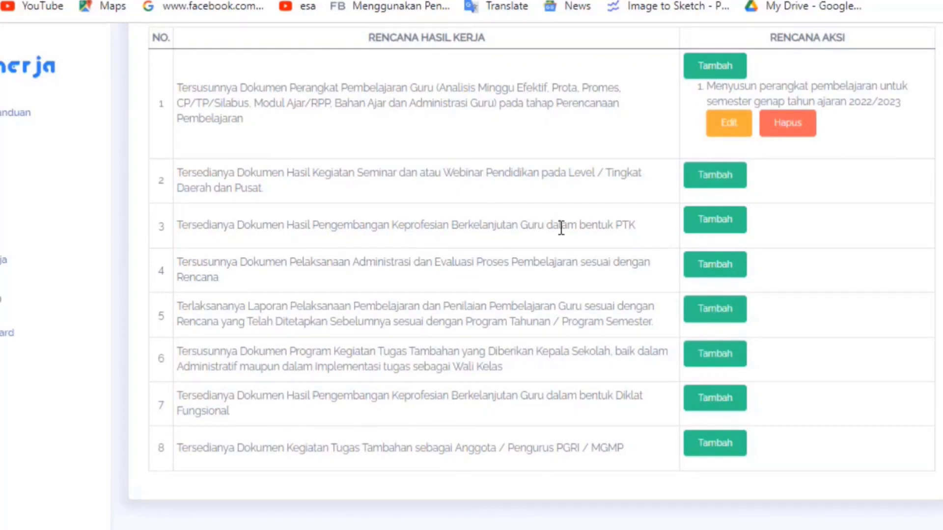
{"action": "left_click", "coordinate": [722, 187]}
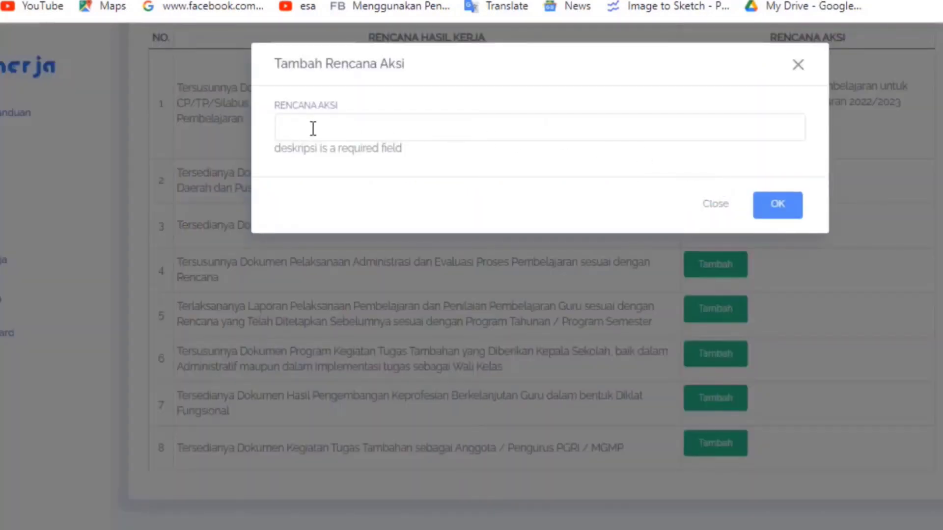
{"action": "left_click", "coordinate": [314, 130]}
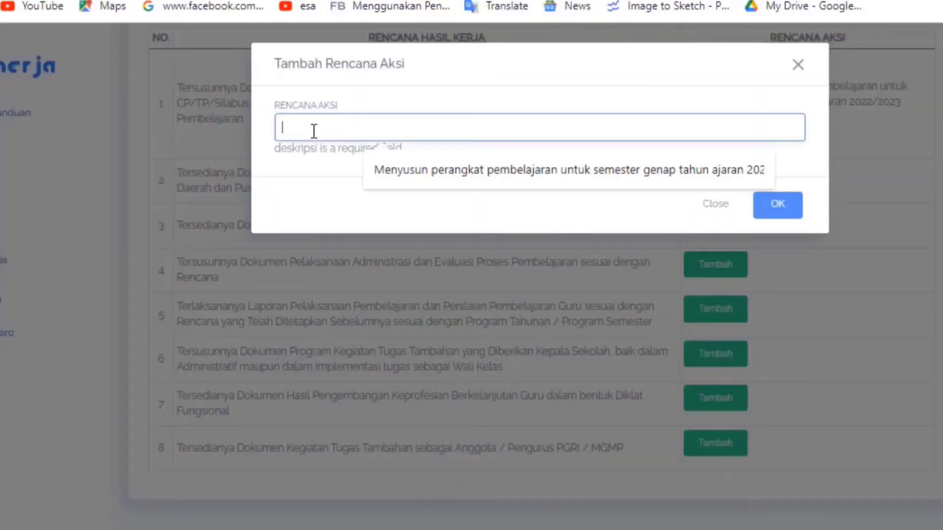
{"action": "left_click", "coordinate": [804, 66]}
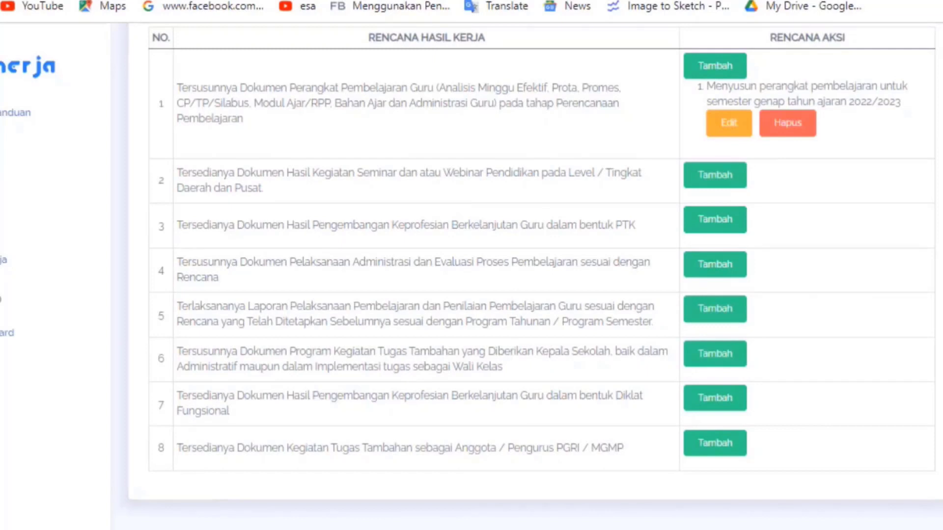
- Return from the action plan to the Penilaian SKP page and open January's Pengisian Bukti Dukung dan Lihat Hasil
{"action": "scroll", "coordinate": [541, 275], "scroll_direction": "up", "scroll_amount": 2}
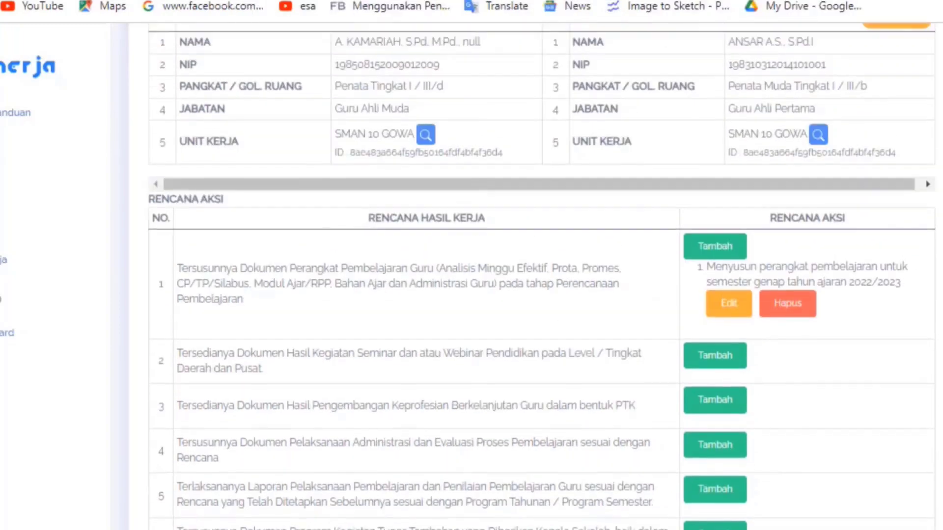
{"action": "scroll", "coordinate": [540, 275], "scroll_direction": "up", "scroll_amount": 5}
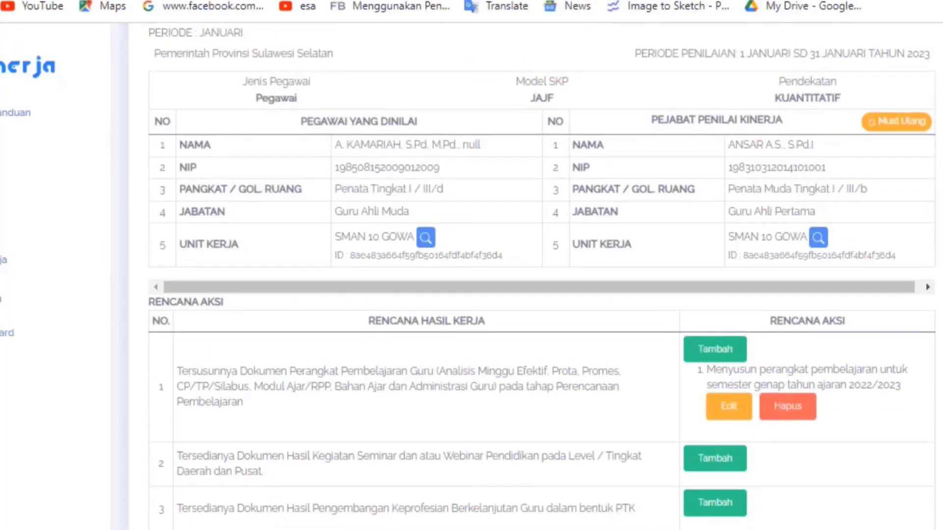
{"action": "scroll", "coordinate": [541, 275], "scroll_direction": "down", "scroll_amount": 9}
{"action": "scroll", "coordinate": [540, 275], "scroll_direction": "up", "scroll_amount": 6}
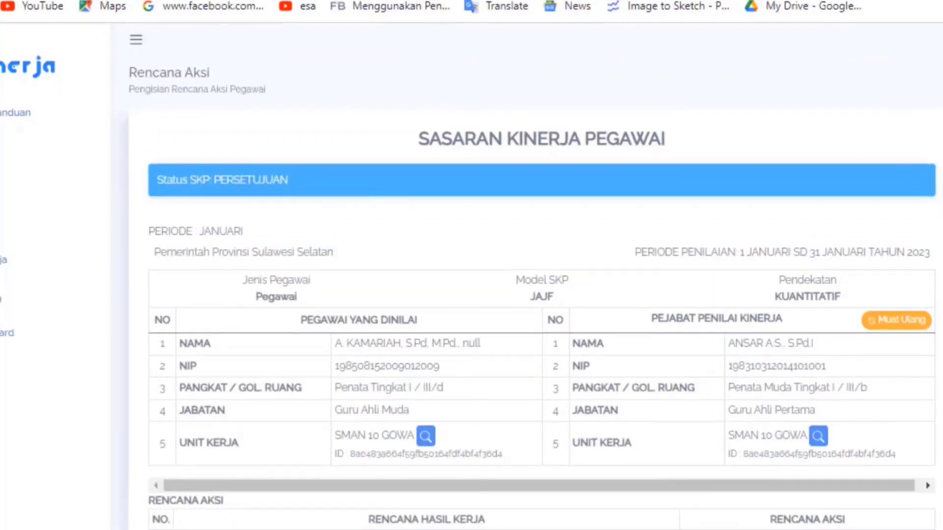
{"action": "scroll", "coordinate": [540, 275], "scroll_direction": "down", "scroll_amount": 6}
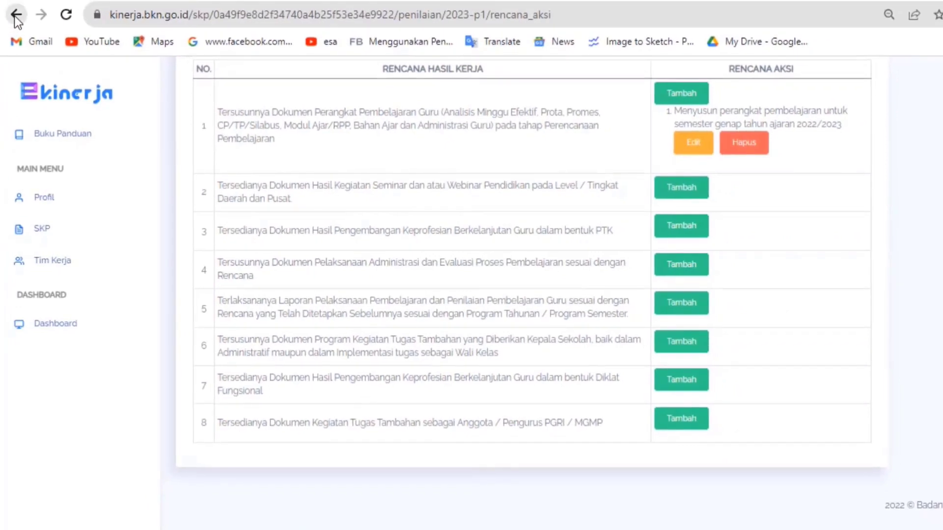
{"action": "left_click", "coordinate": [10, 12]}
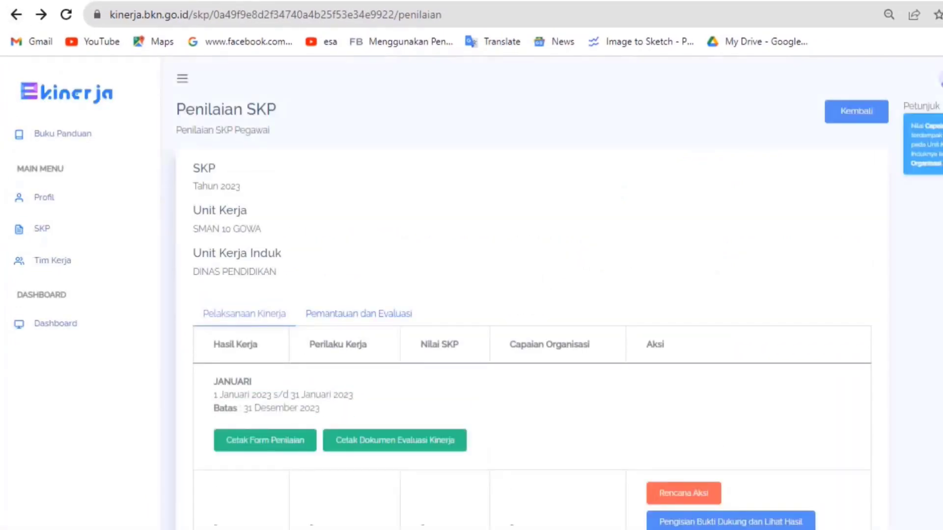
{"action": "scroll", "coordinate": [532, 292], "scroll_direction": "down", "scroll_amount": 8}
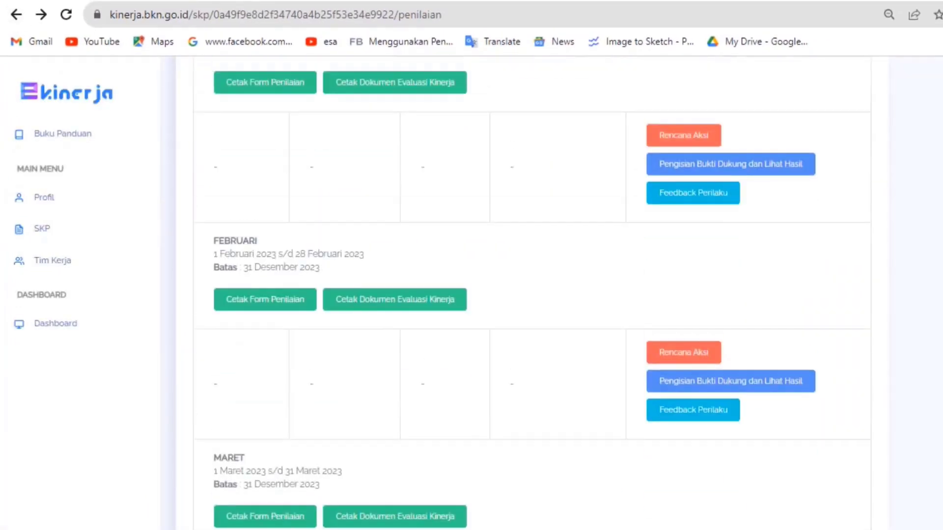
{"action": "scroll", "coordinate": [533, 292], "scroll_direction": "up", "scroll_amount": 3}
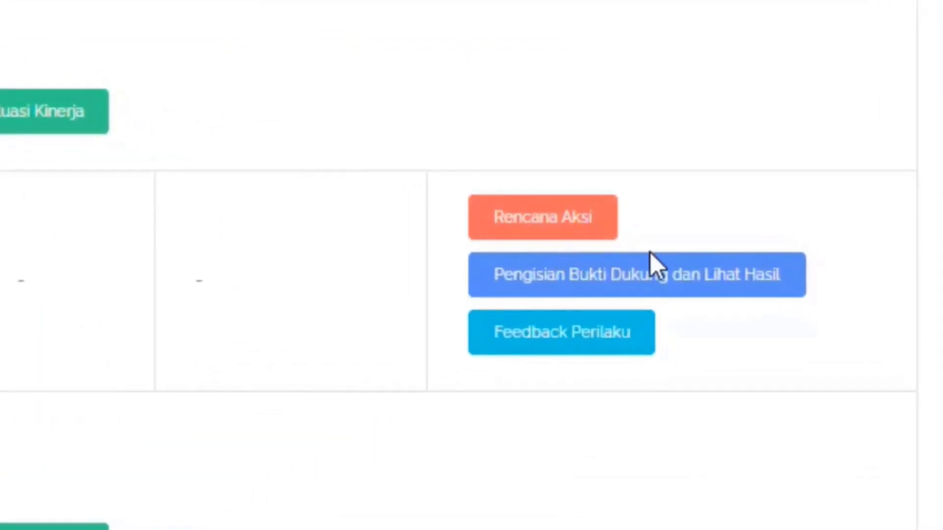
{"action": "left_click", "coordinate": [627, 293]}
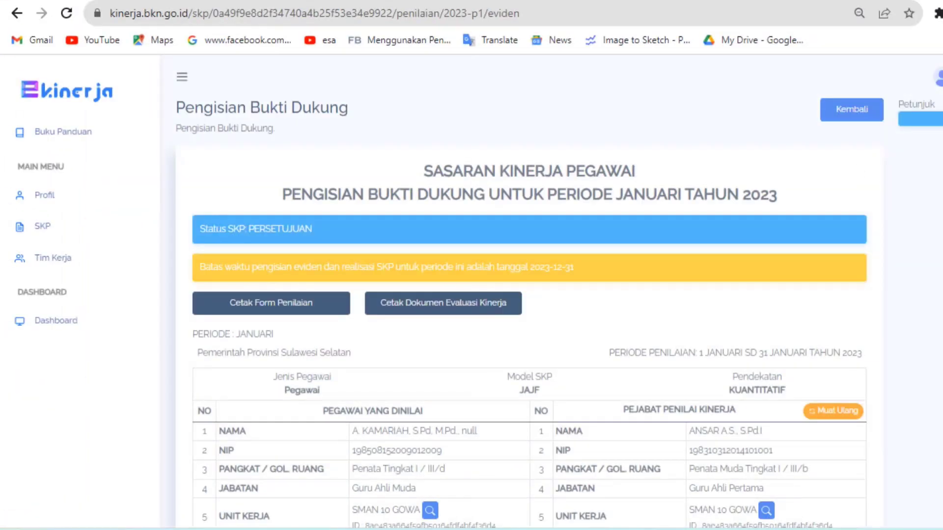
- Examine the Hasil Kerja table on January's Pengisian Bukti Dukung page, checking which work results offer supporting evidence and realisation entries
{"action": "scroll", "coordinate": [530, 292], "scroll_direction": "down", "scroll_amount": 15}
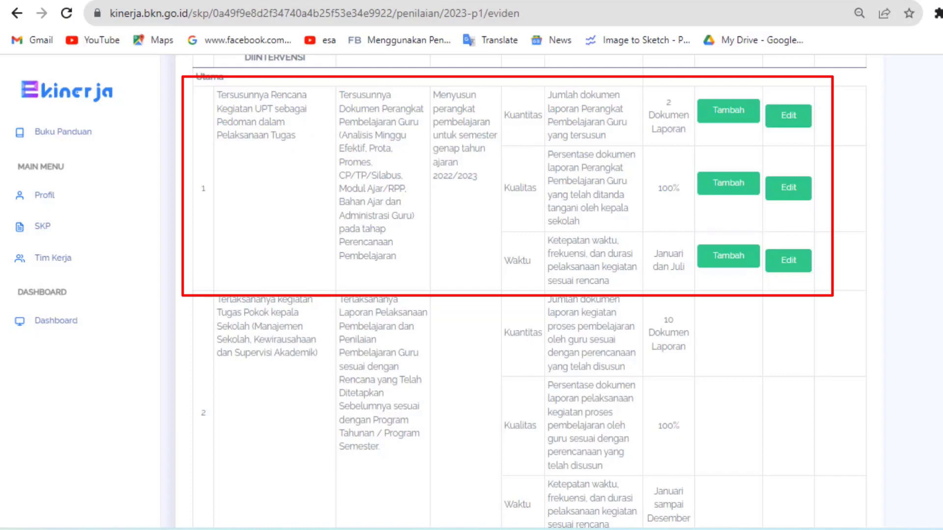
{"action": "scroll", "coordinate": [524, 291], "scroll_direction": "up", "scroll_amount": 1}
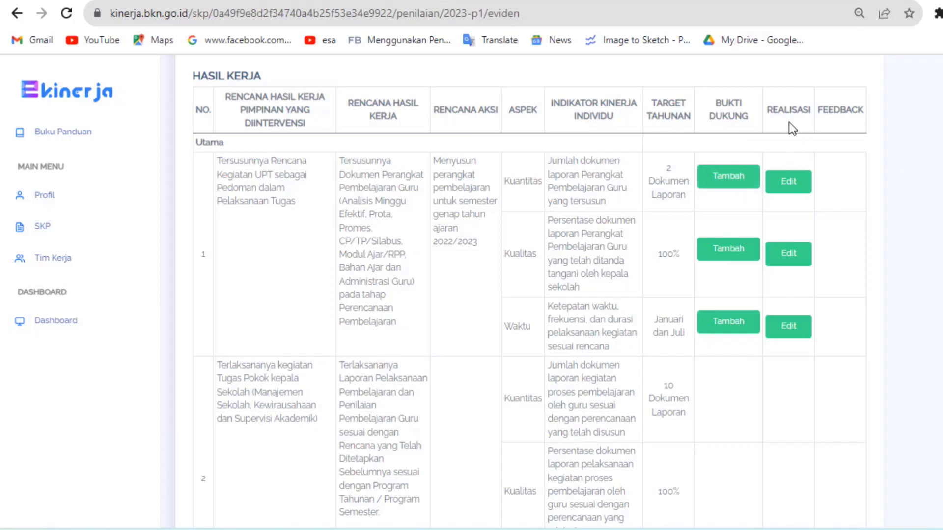
{"action": "scroll", "coordinate": [529, 292], "scroll_direction": "down", "scroll_amount": 12}
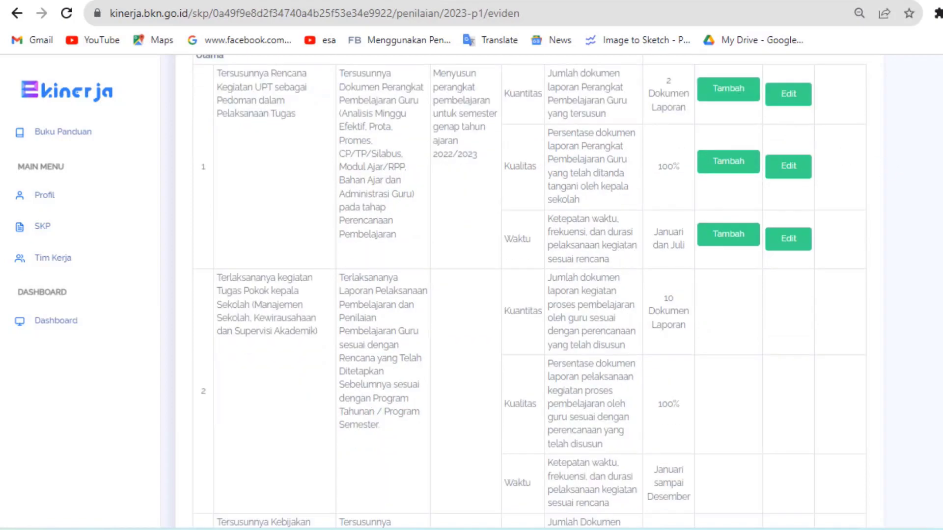
{"action": "scroll", "coordinate": [529, 292], "scroll_direction": "down", "scroll_amount": 8}
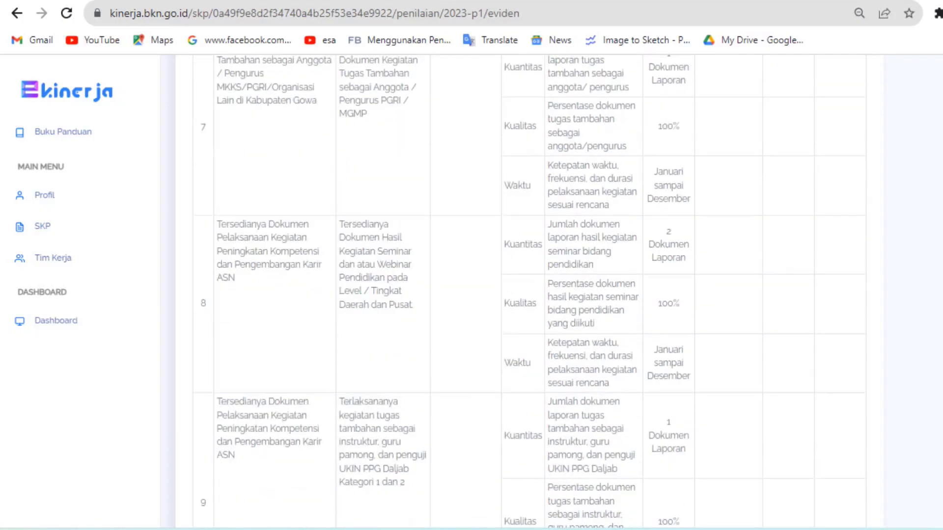
{"action": "scroll", "coordinate": [530, 292], "scroll_direction": "up", "scroll_amount": 15}
{"action": "scroll", "coordinate": [931, 267], "scroll_direction": "up", "scroll_amount": 6}
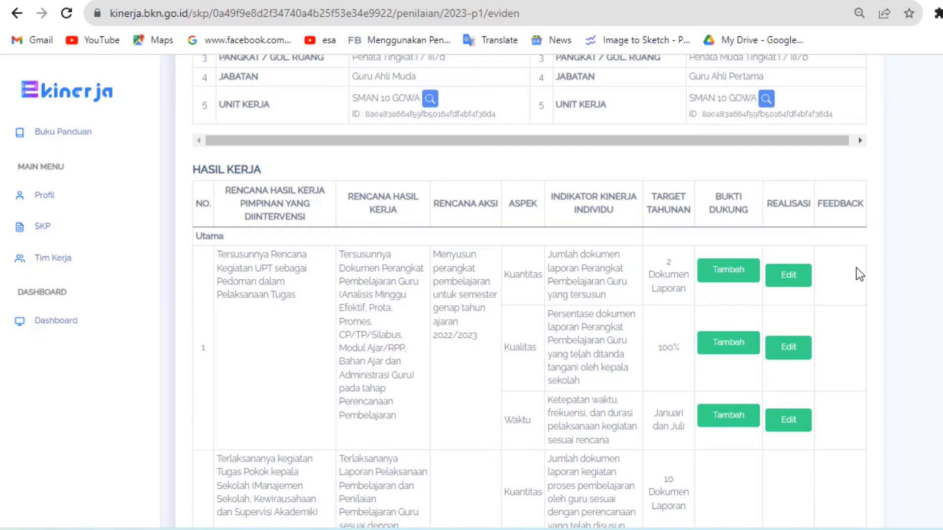
- Start a supporting evidence entry for the Kuantitas aspect of the first work result and name it "Perangkat Pembelajaran"
{"action": "left_click", "coordinate": [735, 278]}
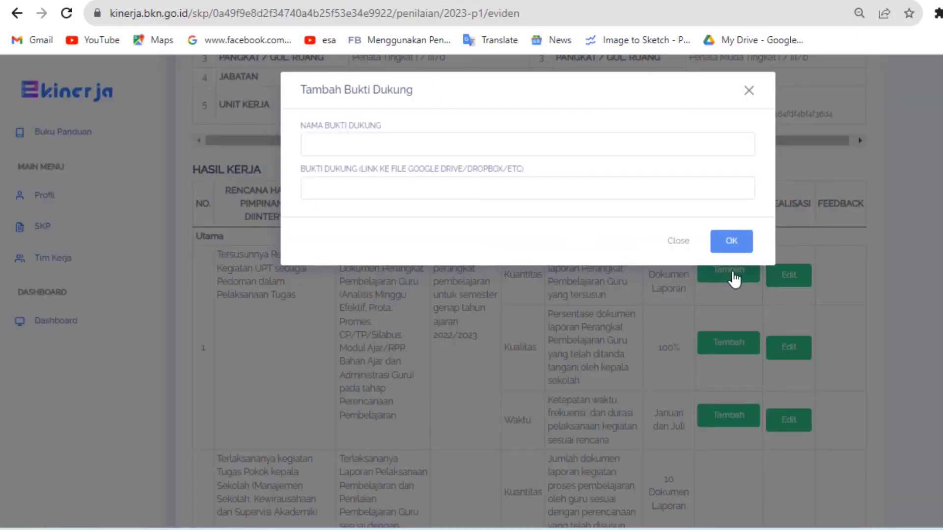
{"action": "left_click", "coordinate": [346, 144]}
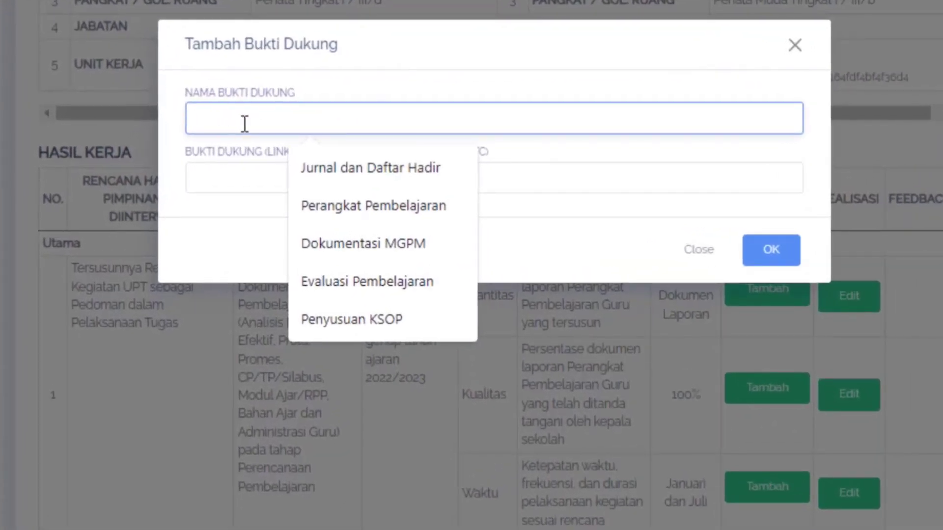
{"action": "left_click", "coordinate": [295, 206]}
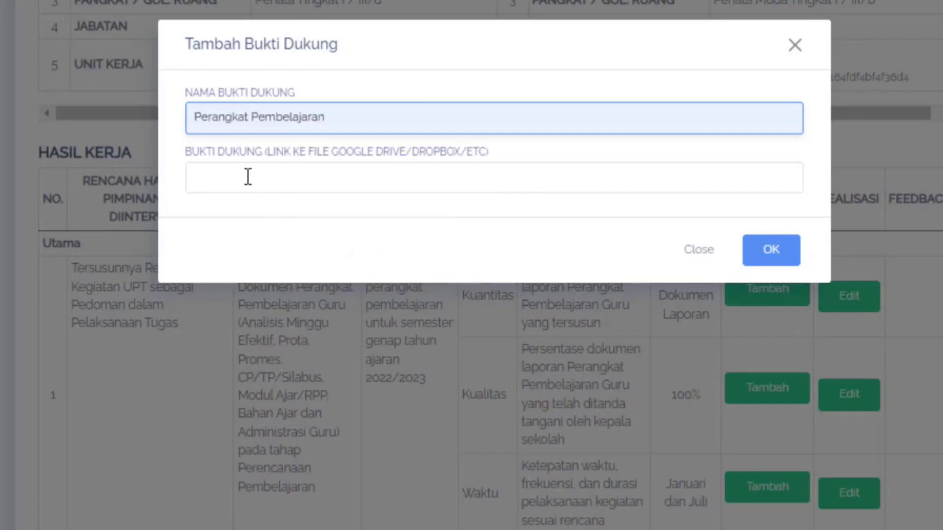
{"action": "left_click", "coordinate": [240, 179]}
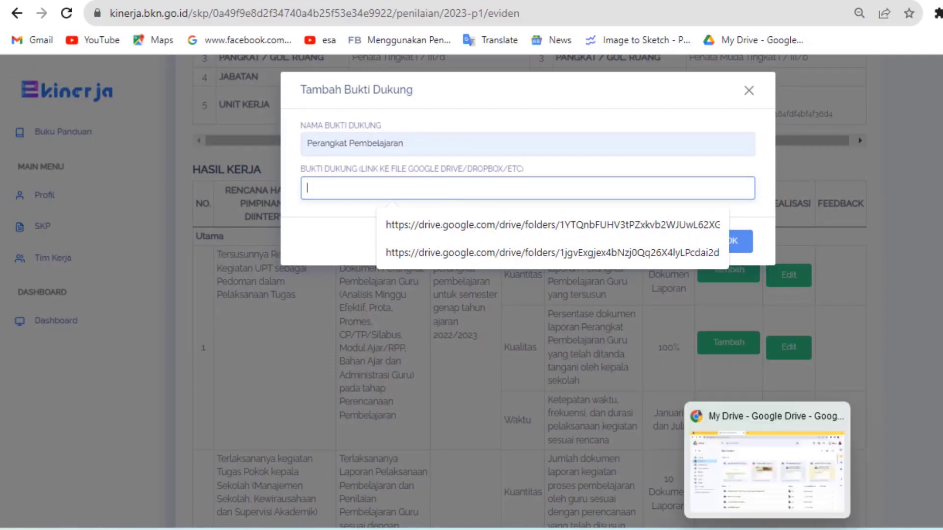
- Switch to Google Drive, open the EKINERJA 2023 folder and select the 01. PERANGKAT PEMBELAJARAN folder
{"action": "left_click", "coordinate": [767, 529]}
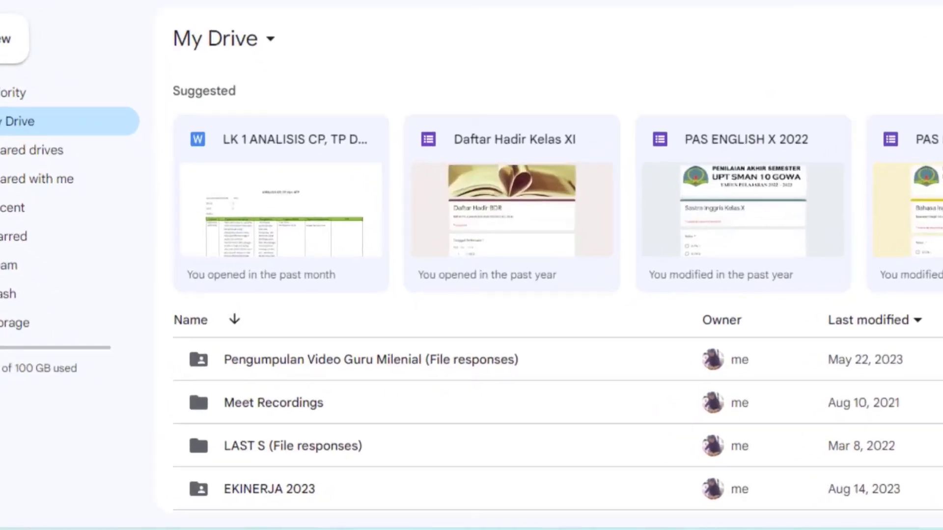
{"action": "scroll", "coordinate": [759, 268], "scroll_direction": "down", "scroll_amount": 2}
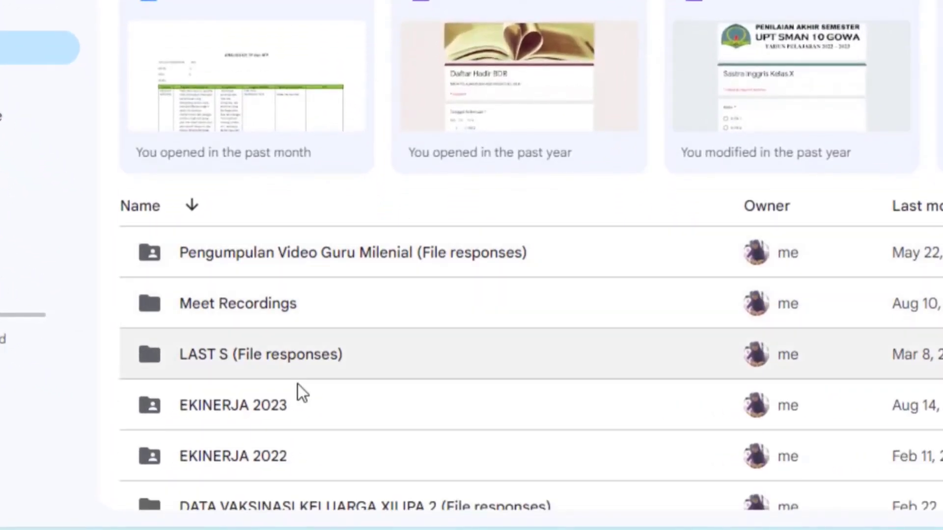
{"action": "left_click", "coordinate": [241, 409]}
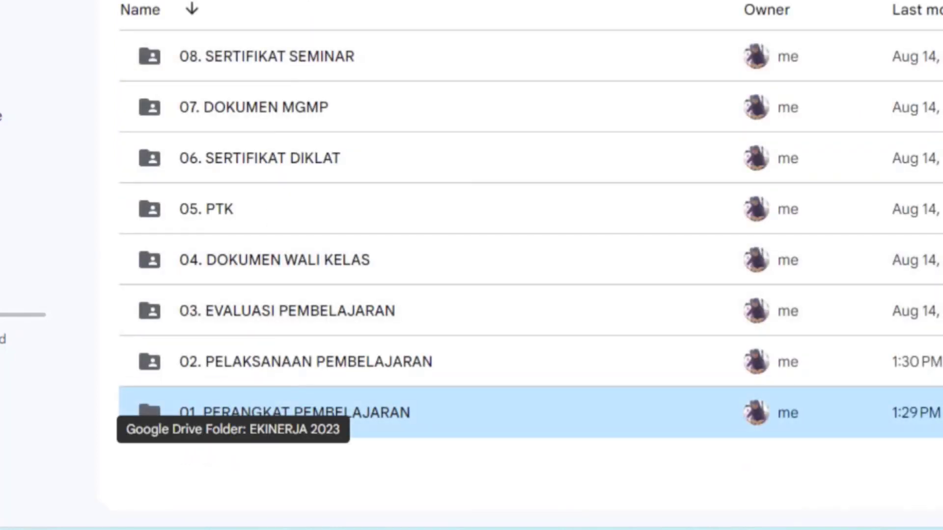
{"action": "left_click", "coordinate": [379, 415]}
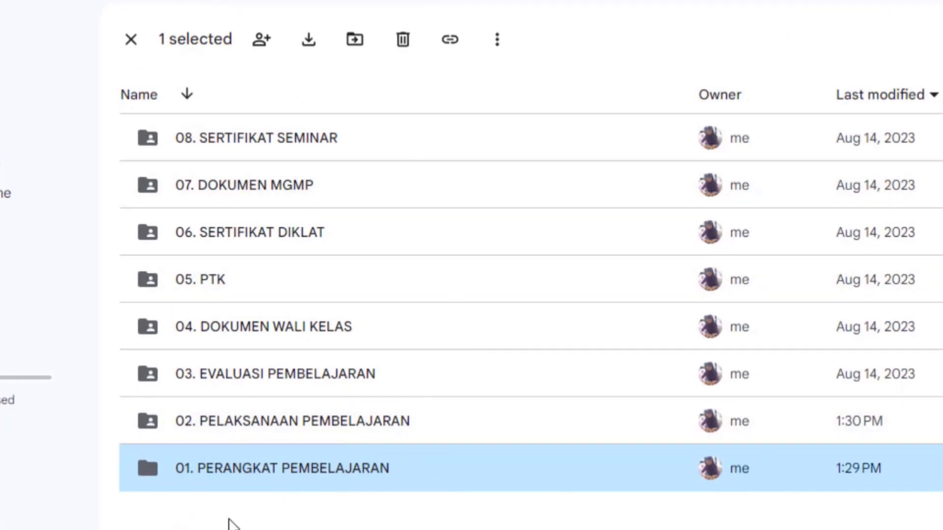
- Set the general access of the 01. PERANGKAT PEMBELAJARAN folder to Anyone with the link and copy its sharing link
{"action": "right_click", "coordinate": [221, 470]}
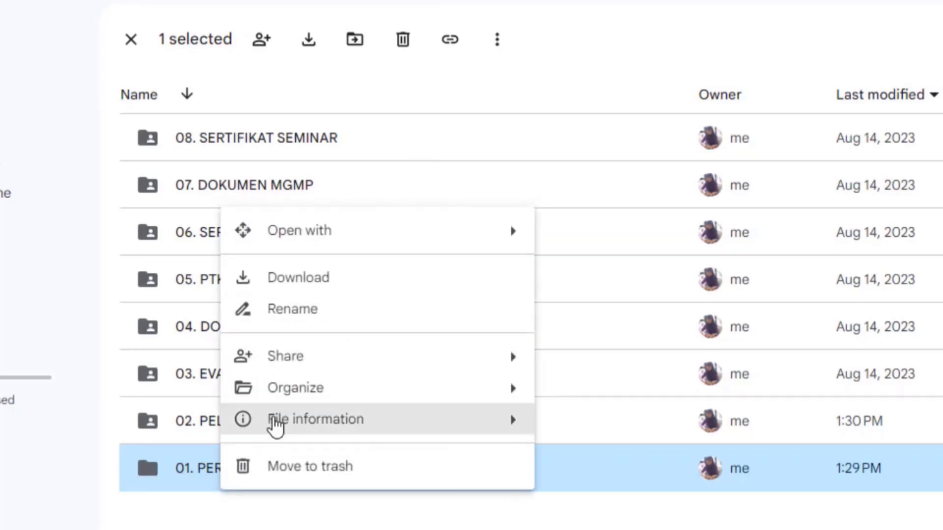
{"action": "mouse_move", "coordinate": [399, 362]}
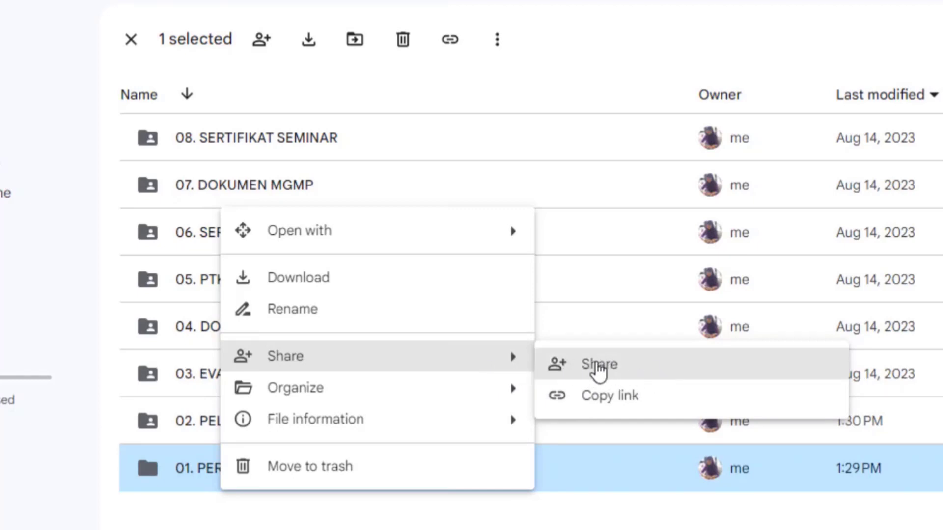
{"action": "left_click", "coordinate": [599, 372]}
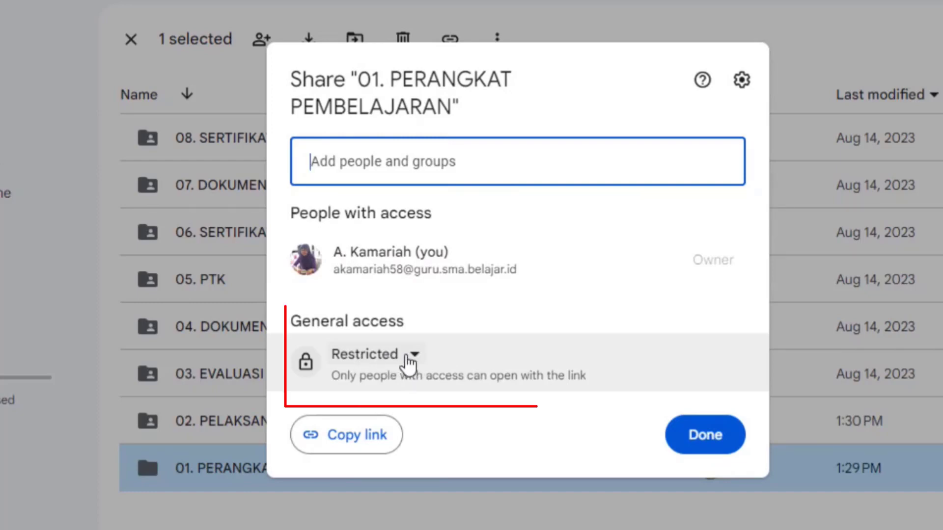
{"action": "left_click", "coordinate": [413, 363]}
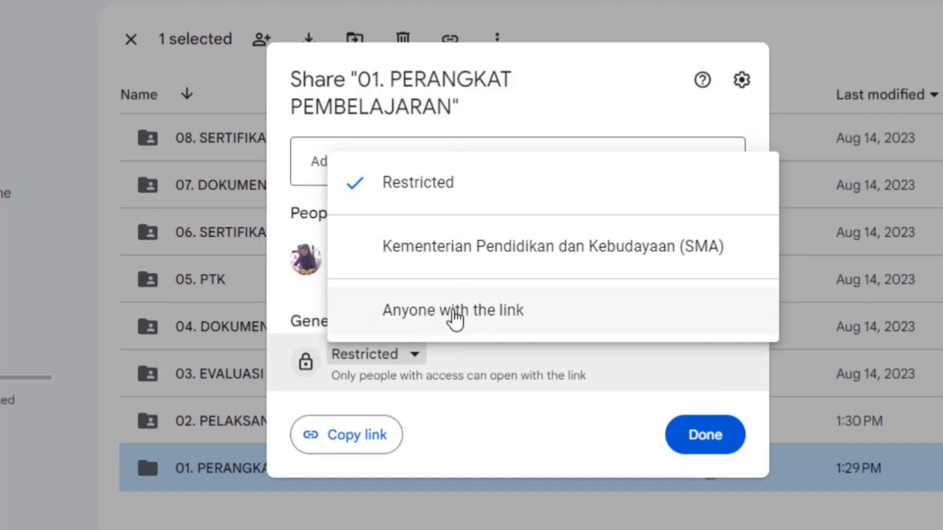
{"action": "left_click", "coordinate": [454, 317]}
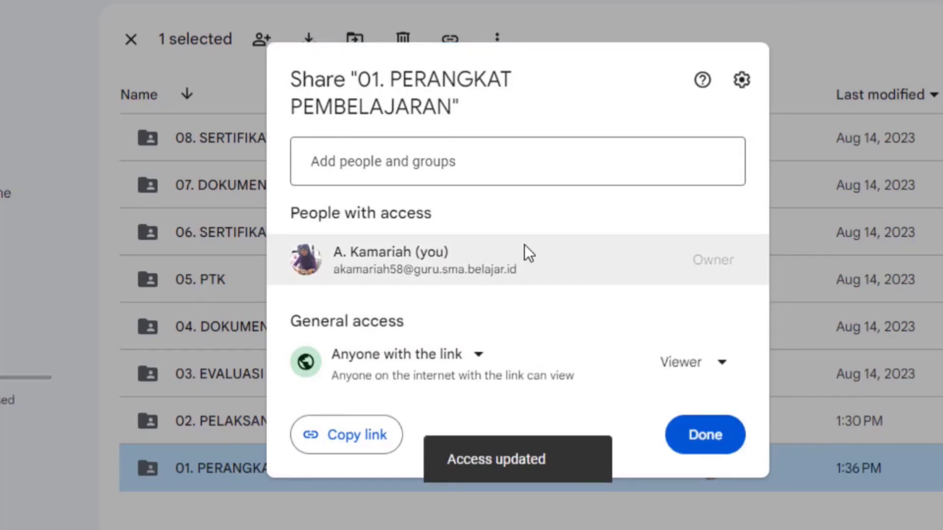
{"action": "mouse_move", "coordinate": [524, 244]}
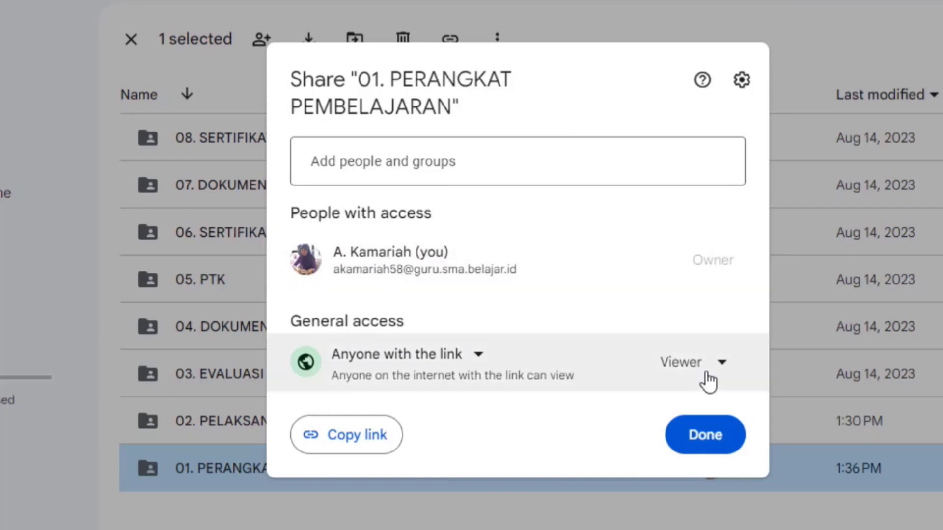
{"action": "left_click", "coordinate": [333, 445]}
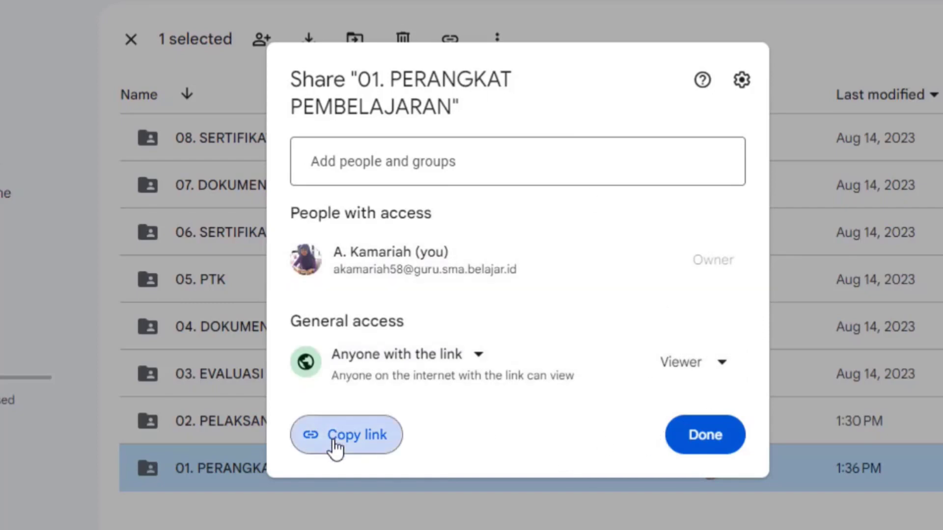
{"action": "left_click", "coordinate": [686, 436]}
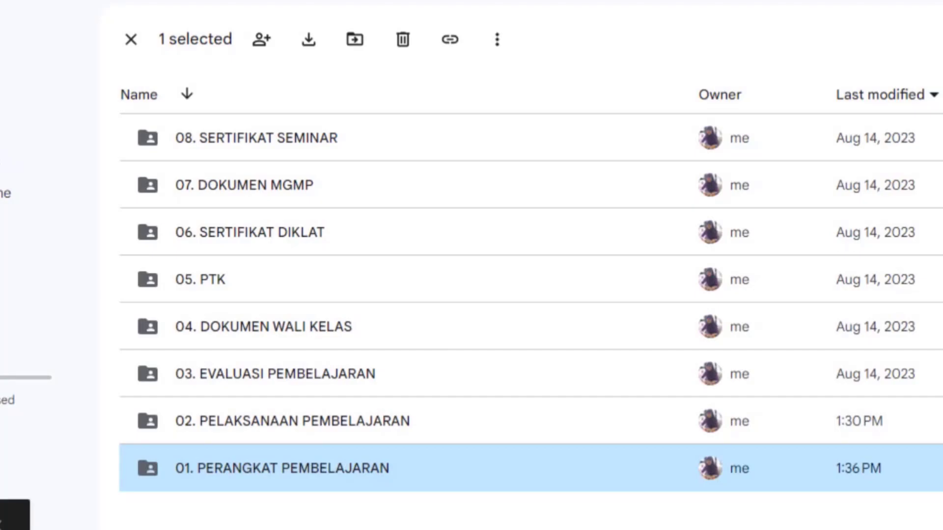
- Switch back to e-Kinerja, paste the copied folder link as the Bukti Dukung link and save the evidence entry
{"action": "mouse_move", "coordinate": [779, 529]}
{"action": "left_click", "coordinate": [778, 491]}
{"action": "left_click", "coordinate": [335, 152]}
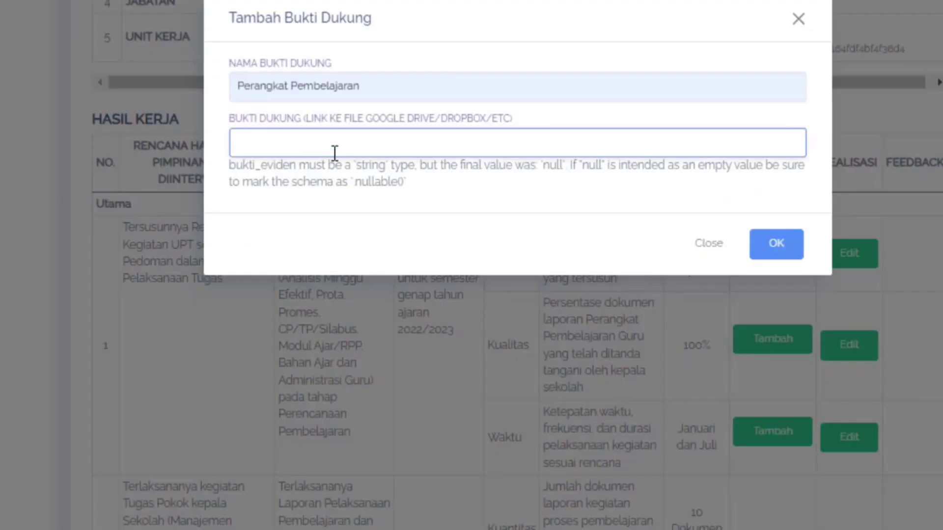
{"action": "key", "text": "ctrl+v"}
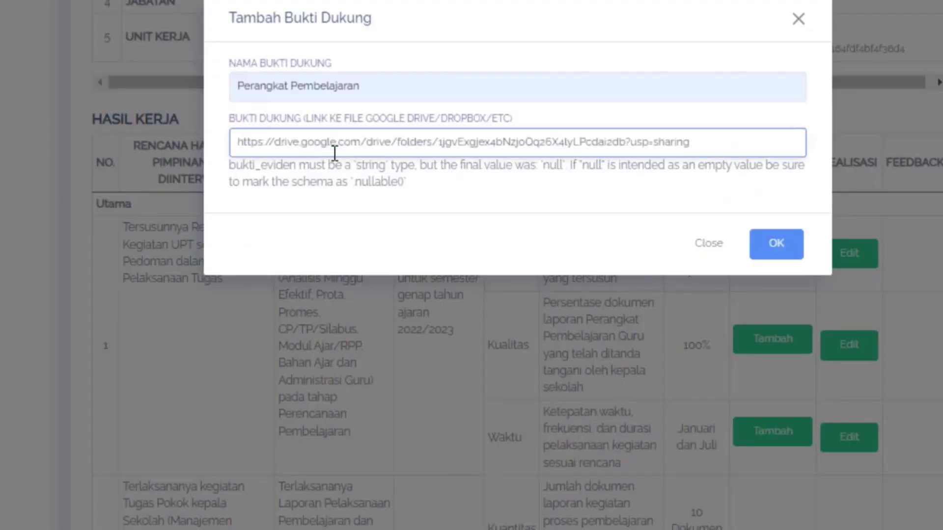
{"action": "left_click", "coordinate": [774, 245]}
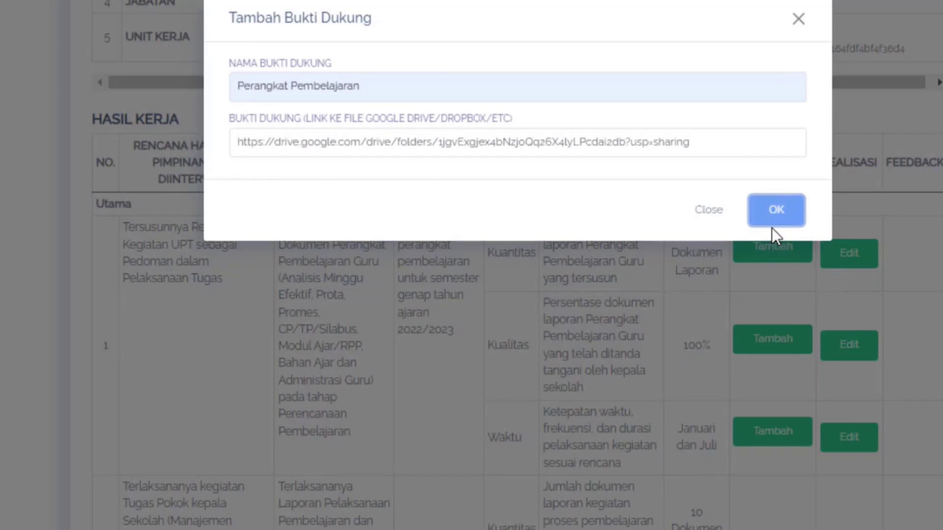
{"action": "left_click", "coordinate": [771, 221]}
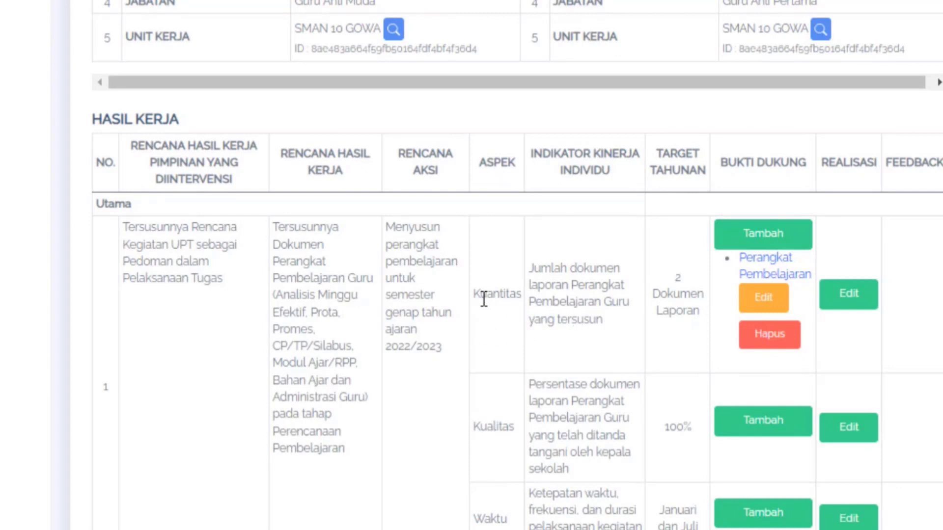
- Set the Kuantitas realisation to "1 Dokumen Laporan" with the data source "Bukti dukung dan penilaian pimpinan" and save it
{"action": "left_click", "coordinate": [859, 294]}
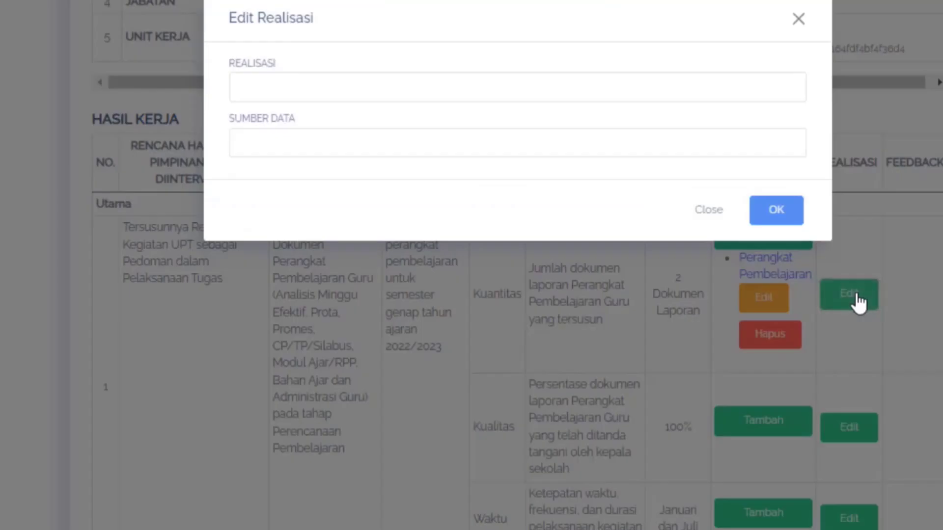
{"action": "left_click", "coordinate": [289, 95]}
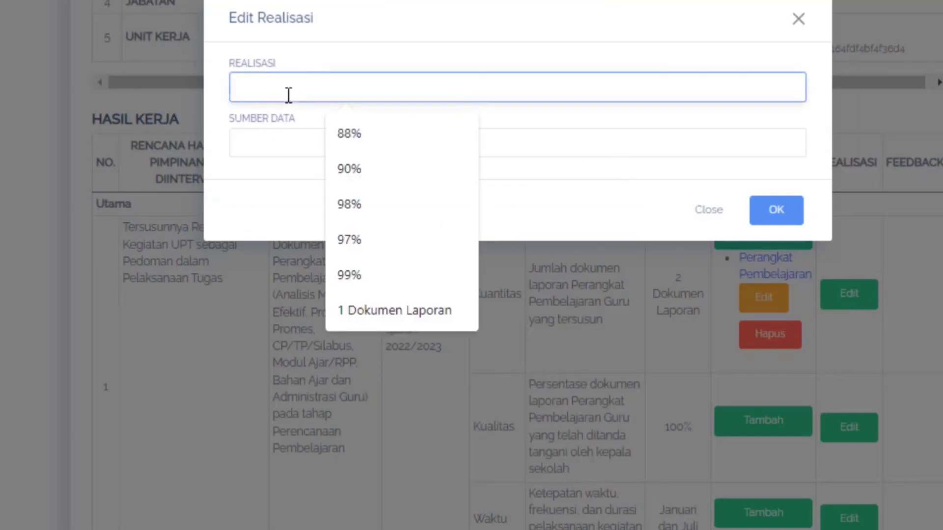
{"action": "left_click", "coordinate": [412, 311]}
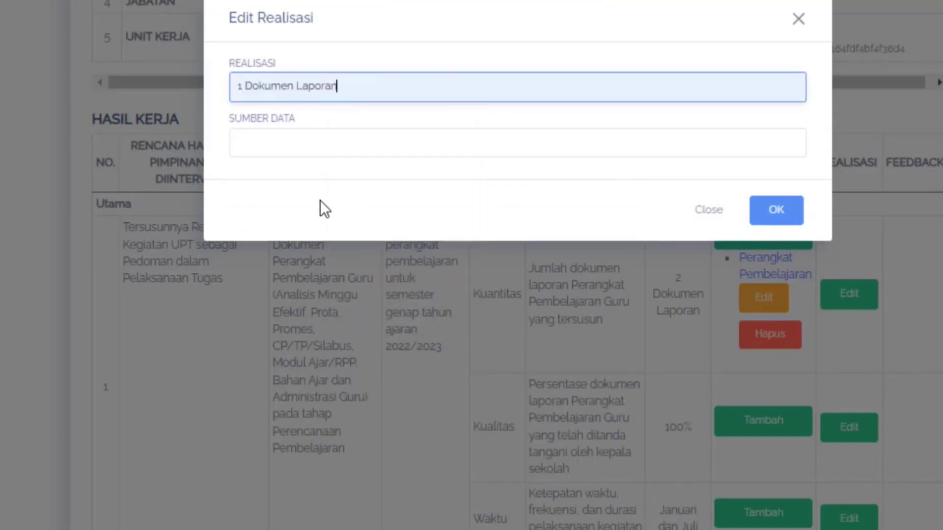
{"action": "left_click", "coordinate": [305, 142]}
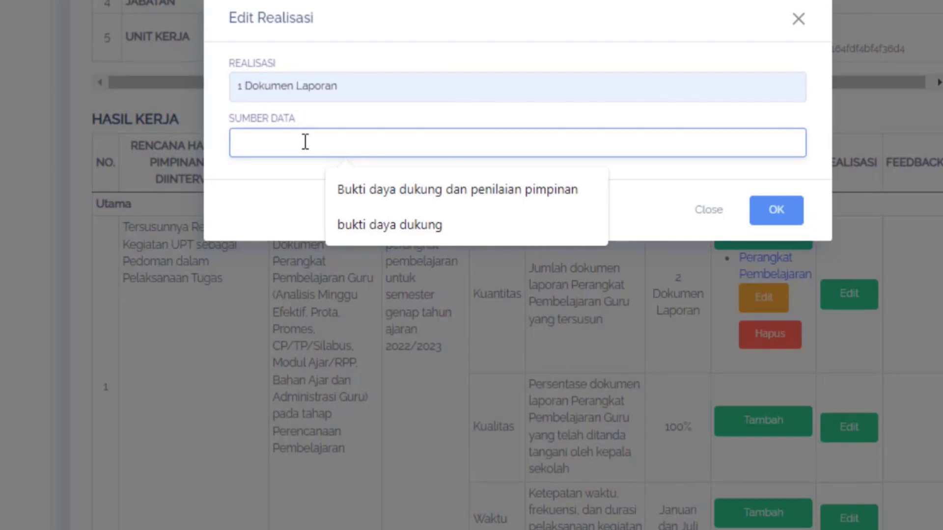
{"action": "left_click", "coordinate": [343, 197]}
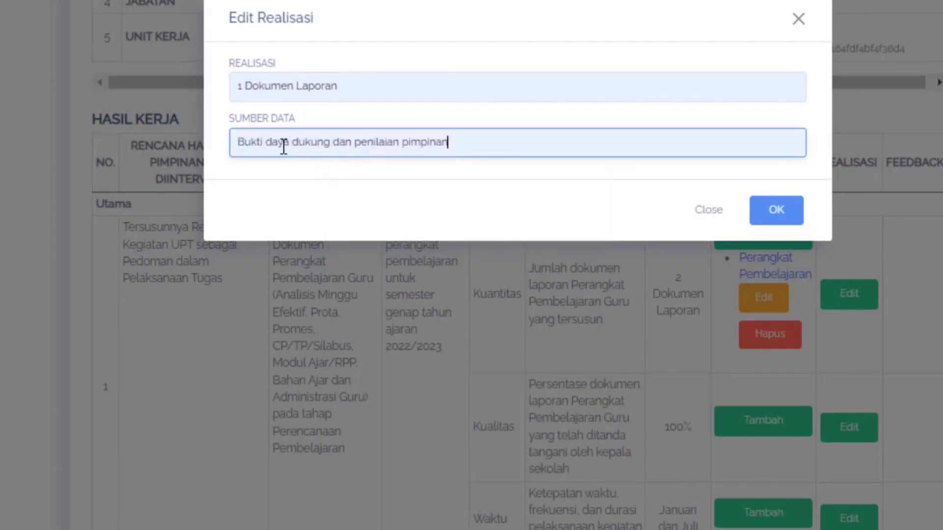
{"action": "double_click", "coordinate": [278, 144]}
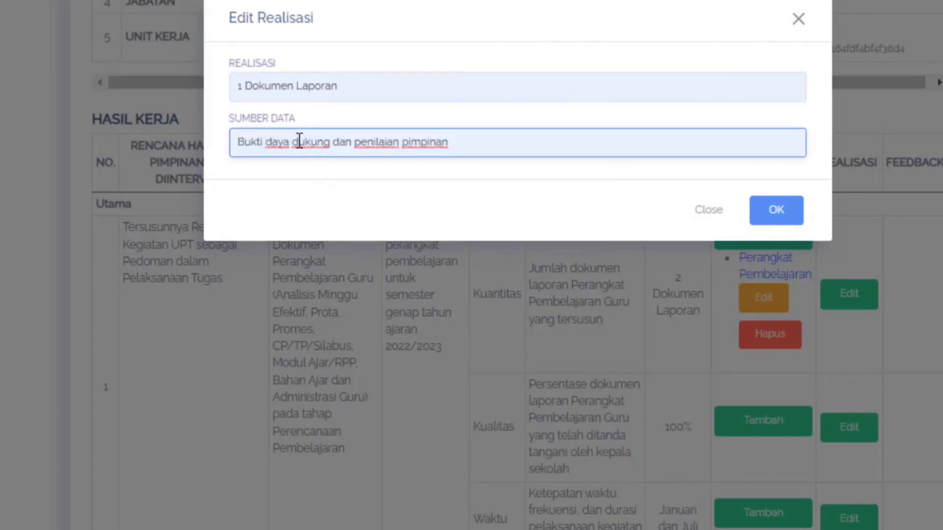
{"action": "key", "text": "BackSpace"}
{"action": "key", "text": "BackSpace"}
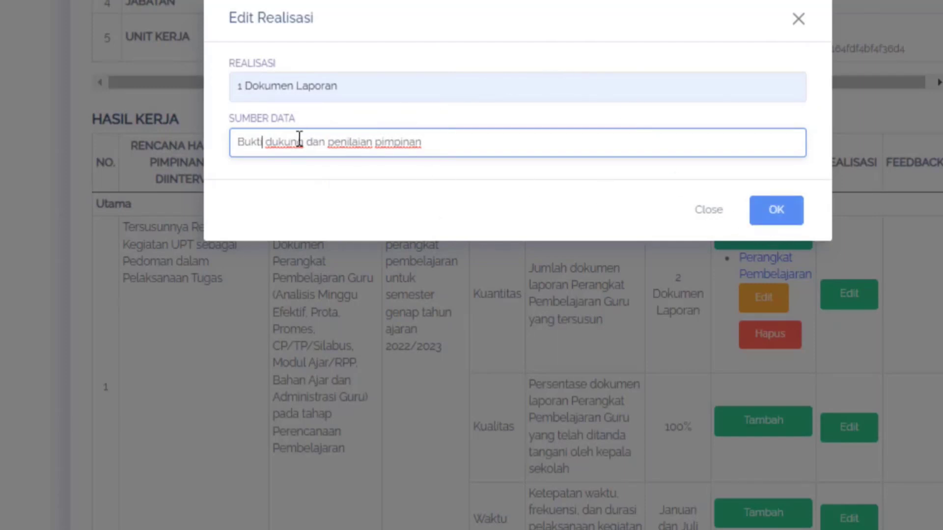
{"action": "left_click", "coordinate": [777, 216]}
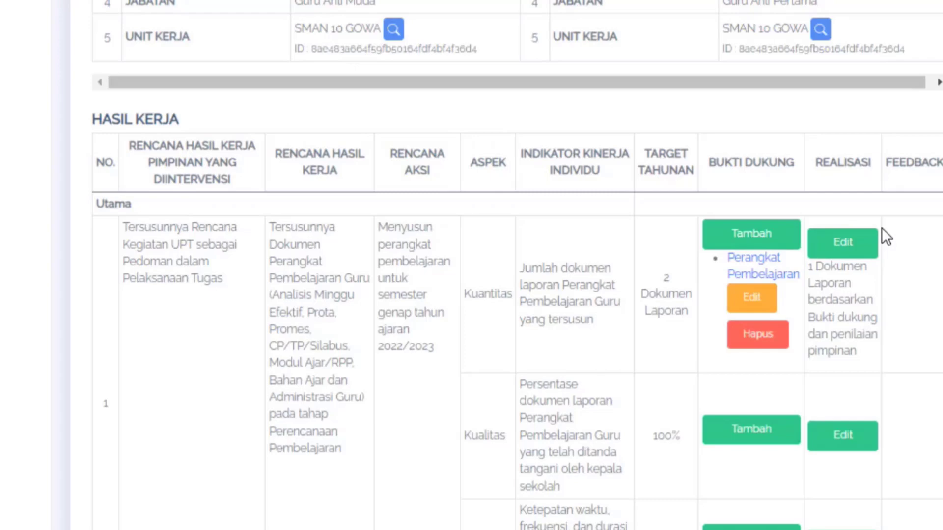
- Add a Bukti Dukung entry named "Perangkat Pembelajaran" to the first work result's Kualitas aspect, using the copied Drive folder link
{"action": "scroll", "coordinate": [722, 231], "scroll_direction": "down", "scroll_amount": 3}
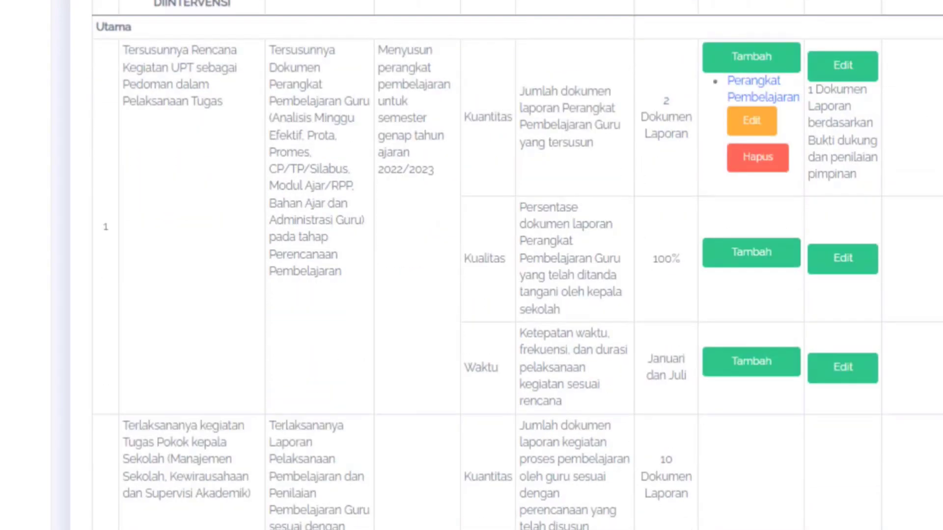
{"action": "left_click", "coordinate": [741, 264]}
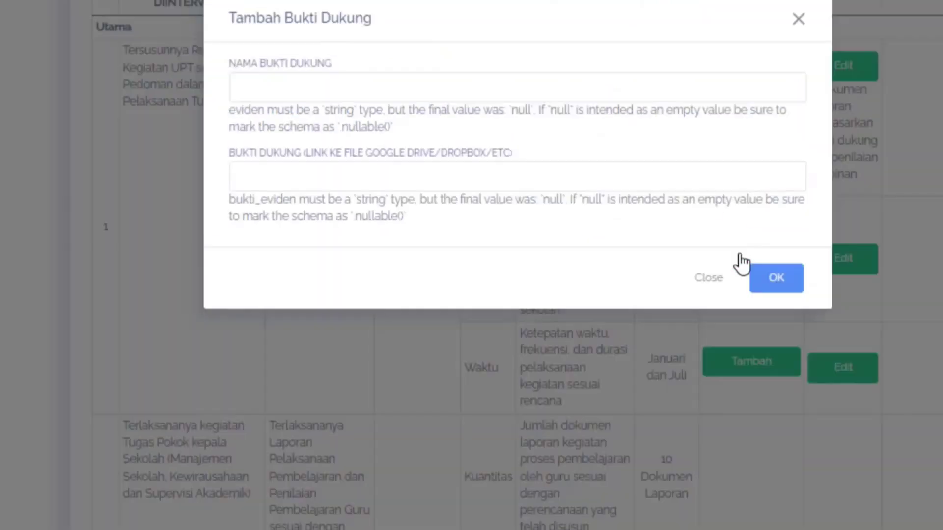
{"action": "left_click", "coordinate": [274, 85]}
{"action": "left_click", "coordinate": [399, 166]}
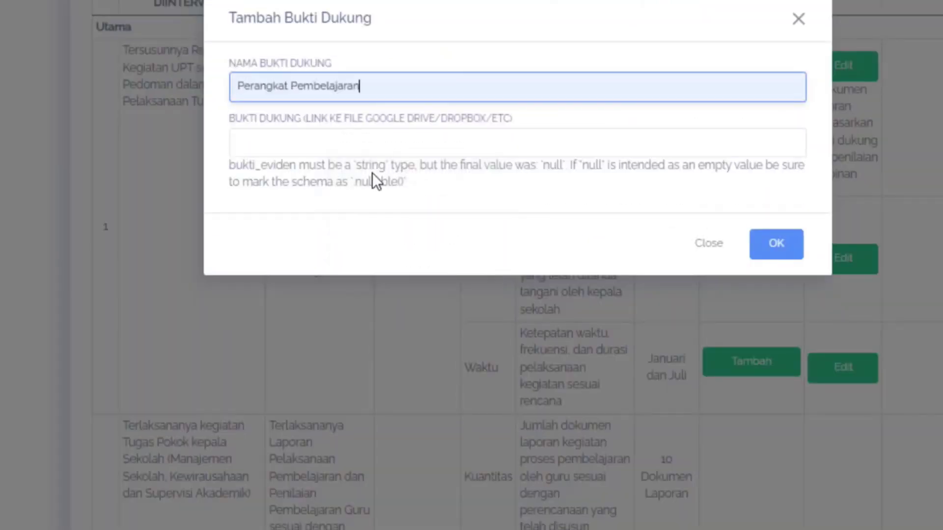
{"action": "left_click", "coordinate": [343, 143]}
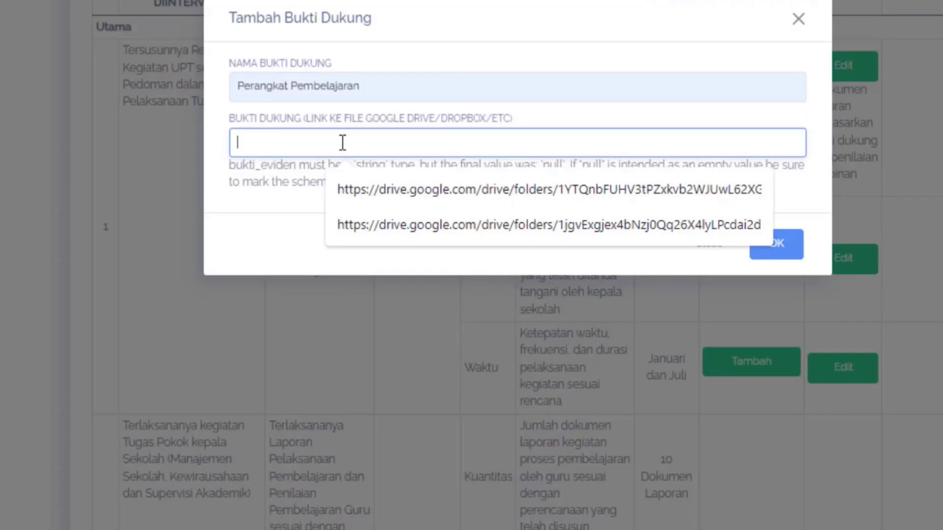
{"action": "key", "text": "ctrl+v"}
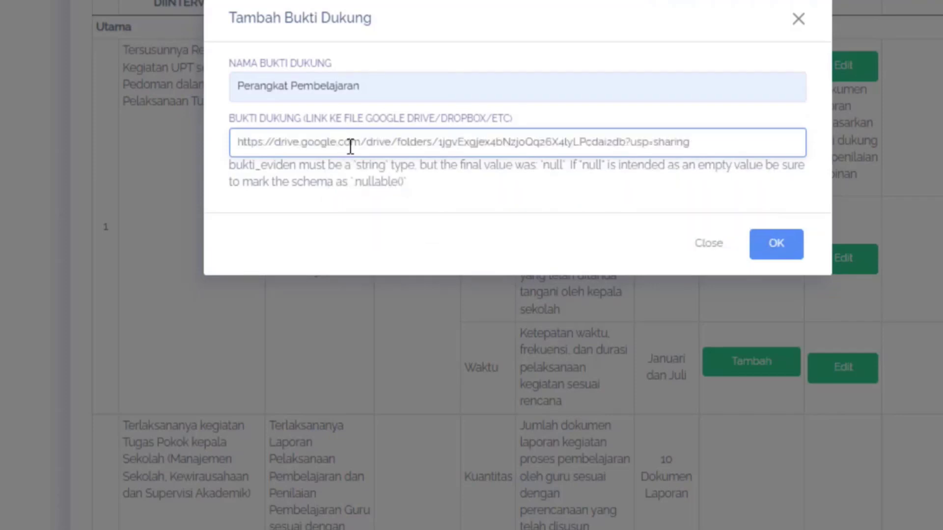
{"action": "left_click", "coordinate": [781, 243]}
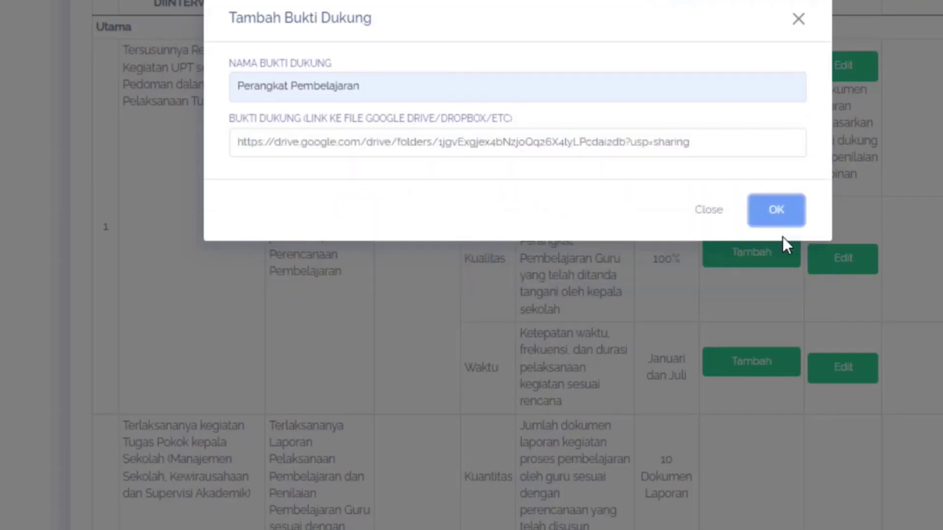
{"action": "left_click", "coordinate": [769, 211]}
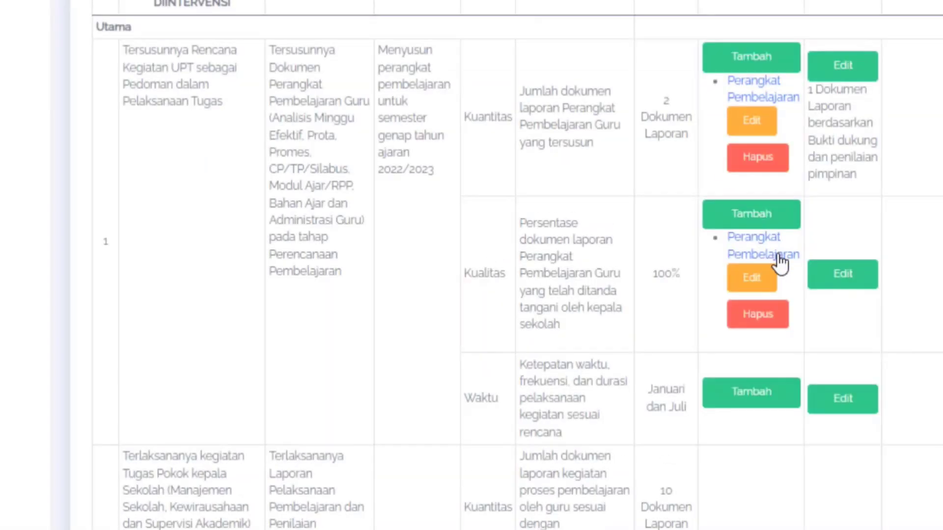
- Set the Kualitas realisation to "92%" with the data source "Bukti dukung dan penilaian pimpinan" and save it
{"action": "left_click", "coordinate": [842, 275]}
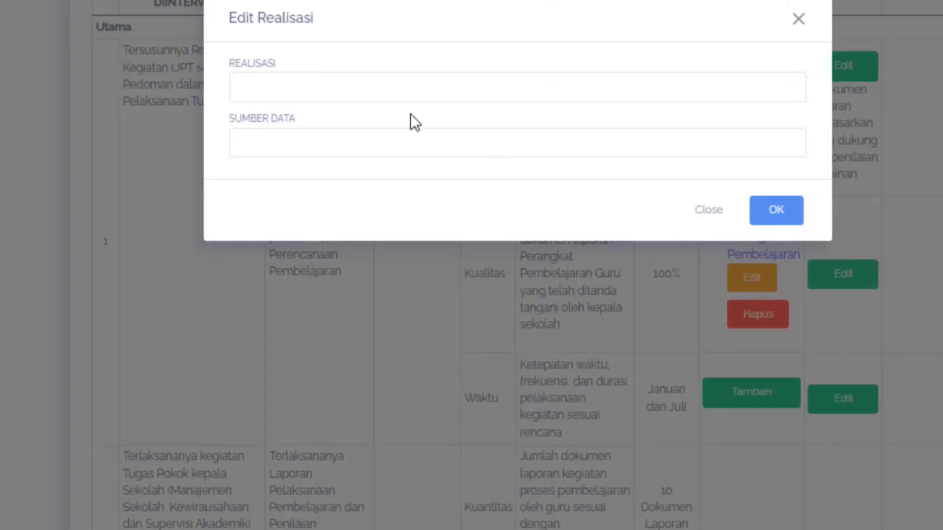
{"action": "left_click", "coordinate": [367, 89]}
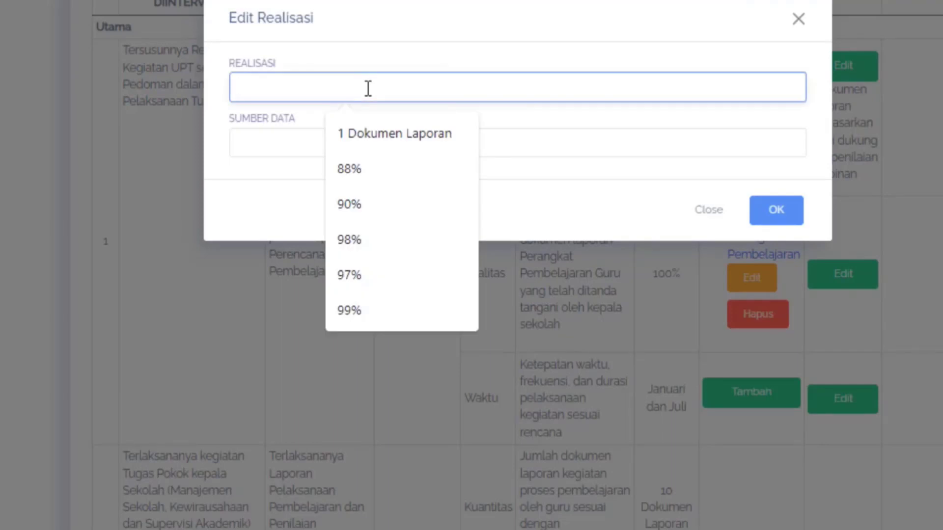
{"action": "left_click", "coordinate": [391, 204]}
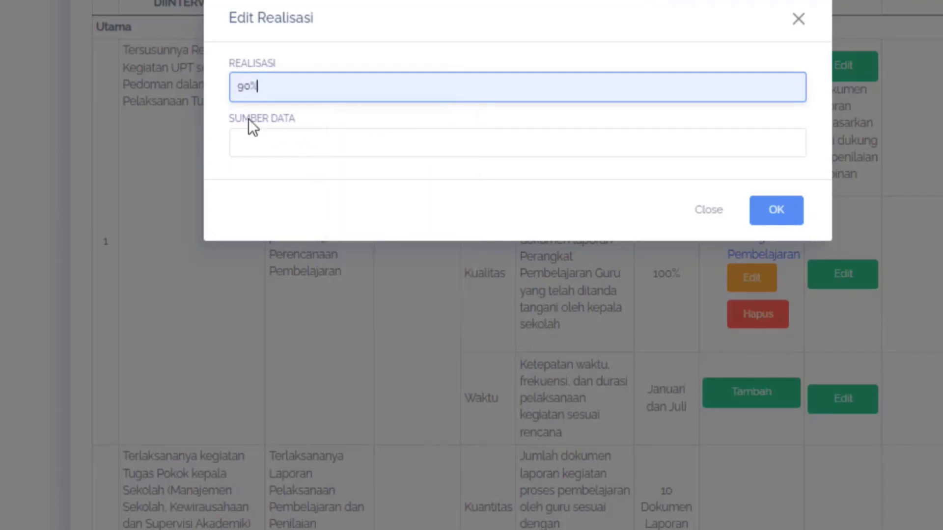
{"action": "left_click", "coordinate": [253, 91]}
{"action": "key", "text": "BackSpace"}
{"action": "type", "text": "2"}
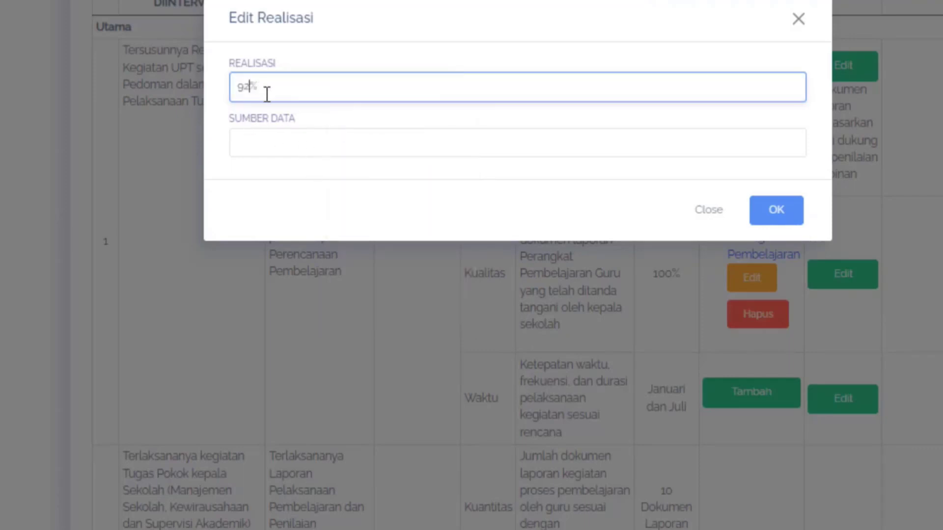
{"action": "left_click", "coordinate": [311, 151]}
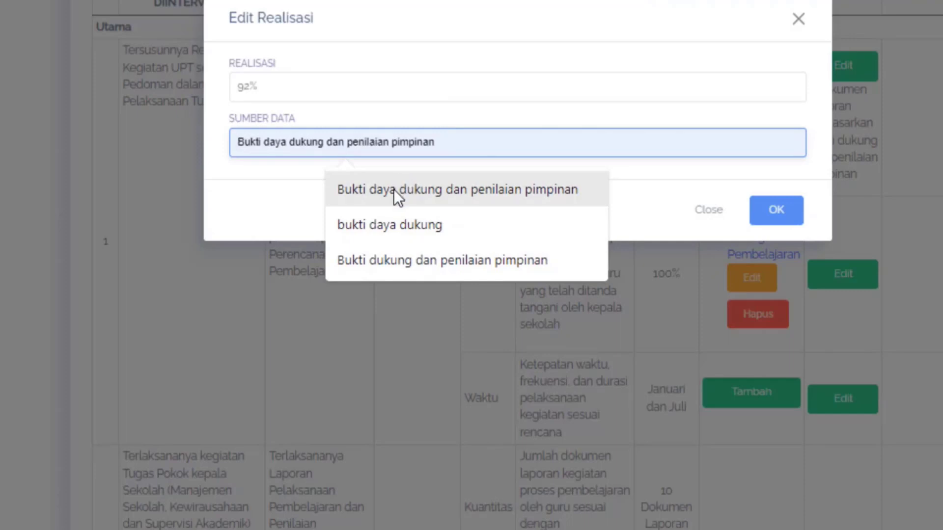
{"action": "left_click", "coordinate": [372, 258]}
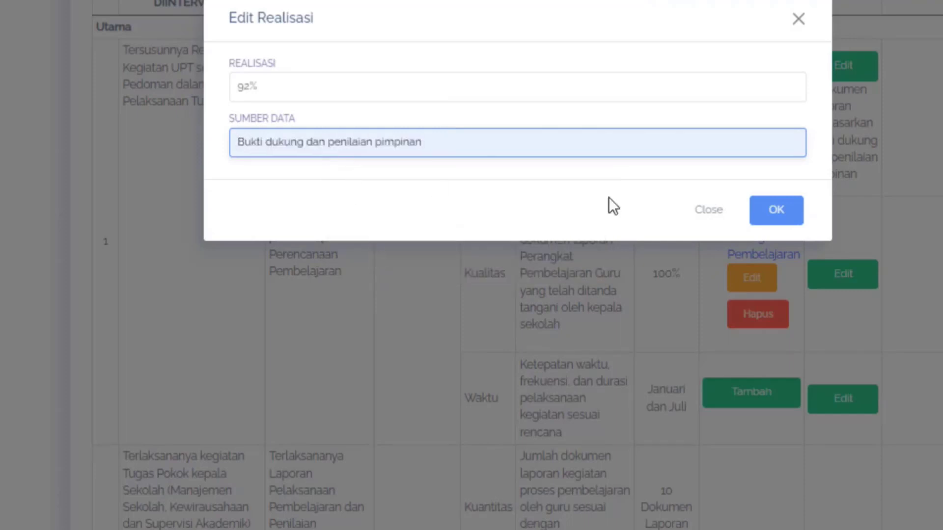
{"action": "left_click", "coordinate": [776, 211]}
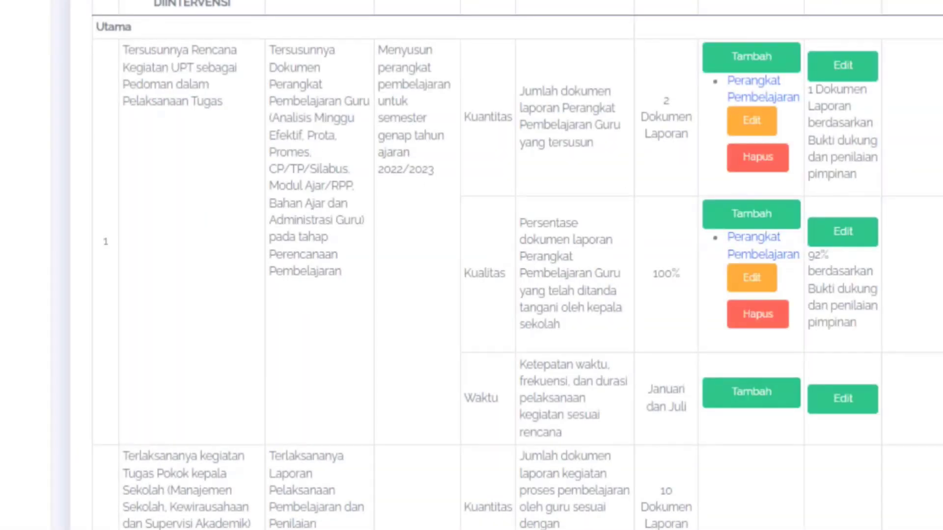
- Add a Bukti Dukung entry named "Perangkat Pembelajaran" with the copied Drive folder link to the first work result's Waktu aspect
{"action": "scroll", "coordinate": [862, 181], "scroll_direction": "down", "scroll_amount": 3}
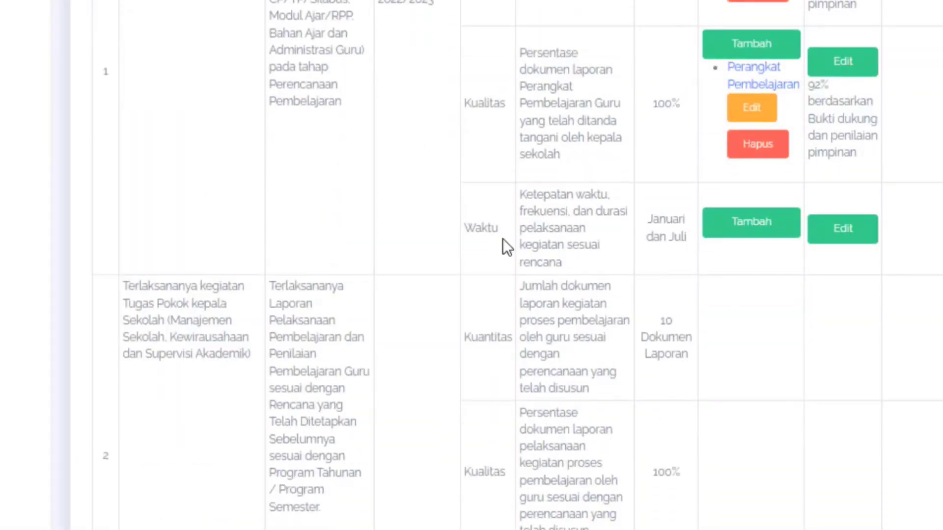
{"action": "left_click", "coordinate": [754, 236]}
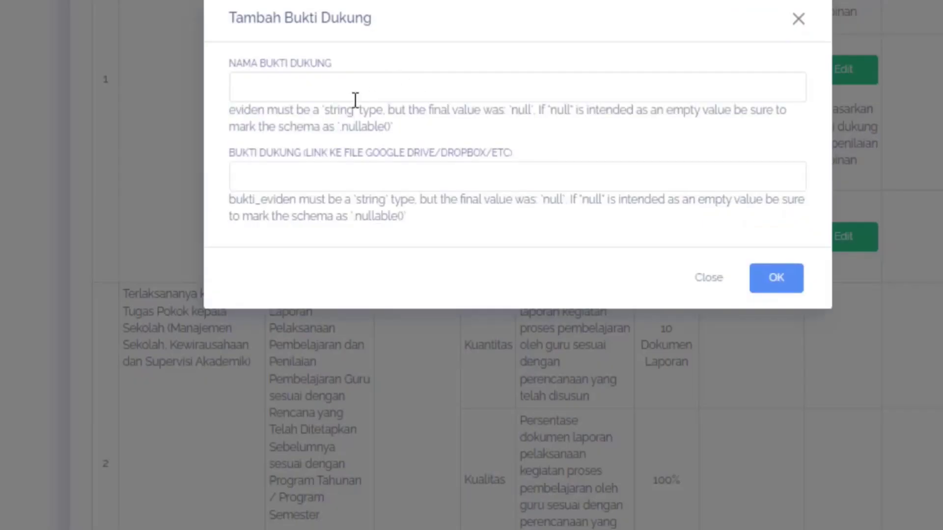
{"action": "left_click", "coordinate": [319, 94]}
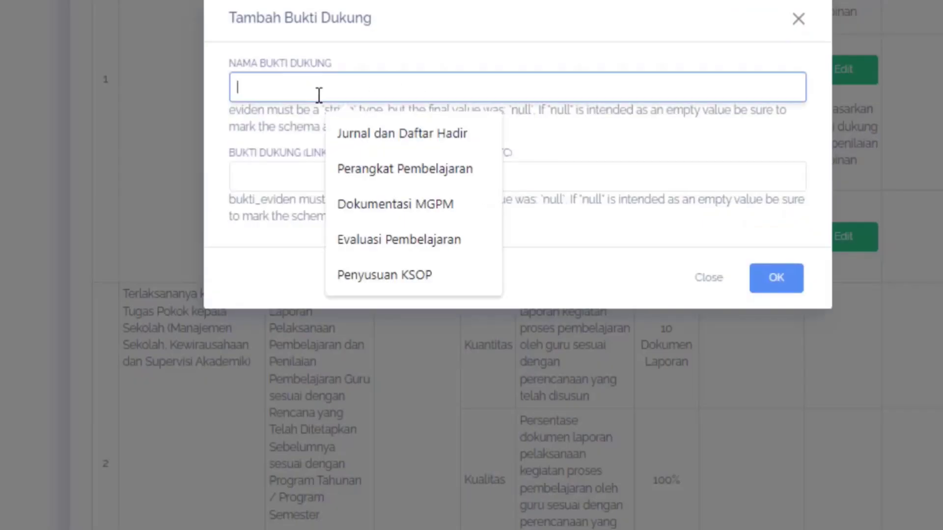
{"action": "left_click", "coordinate": [393, 168]}
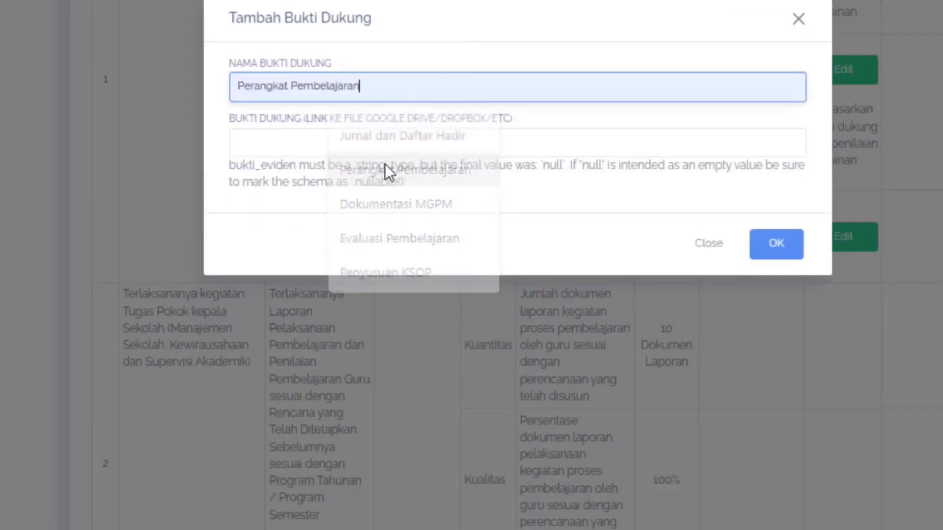
{"action": "left_click", "coordinate": [323, 139]}
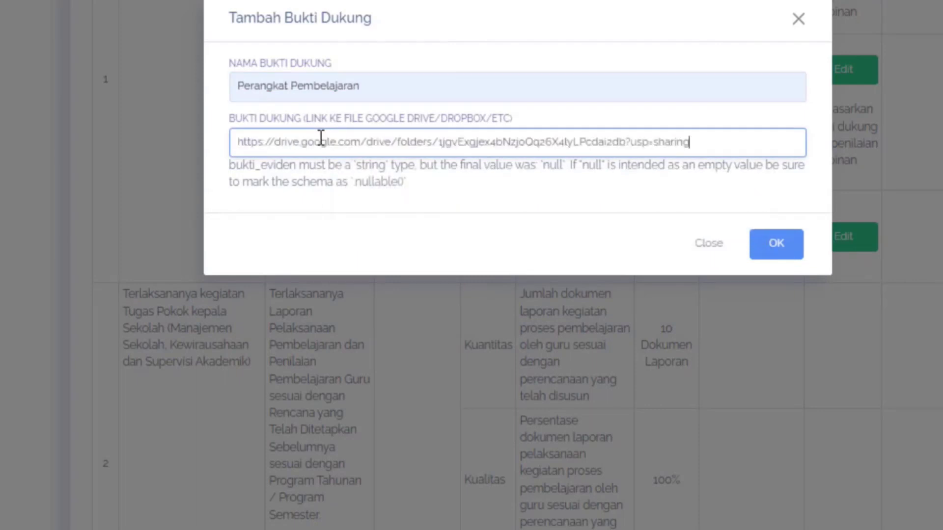
{"action": "left_click", "coordinate": [778, 251]}
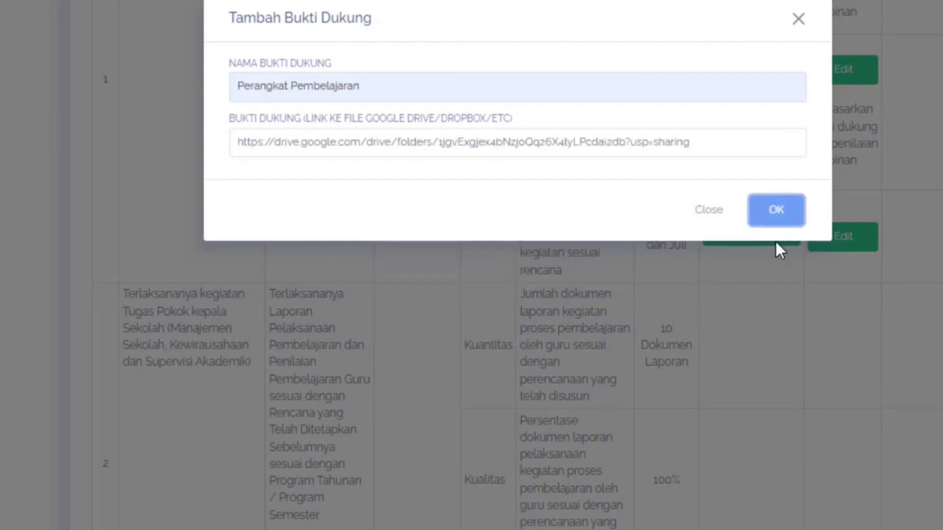
{"action": "left_click", "coordinate": [783, 214]}
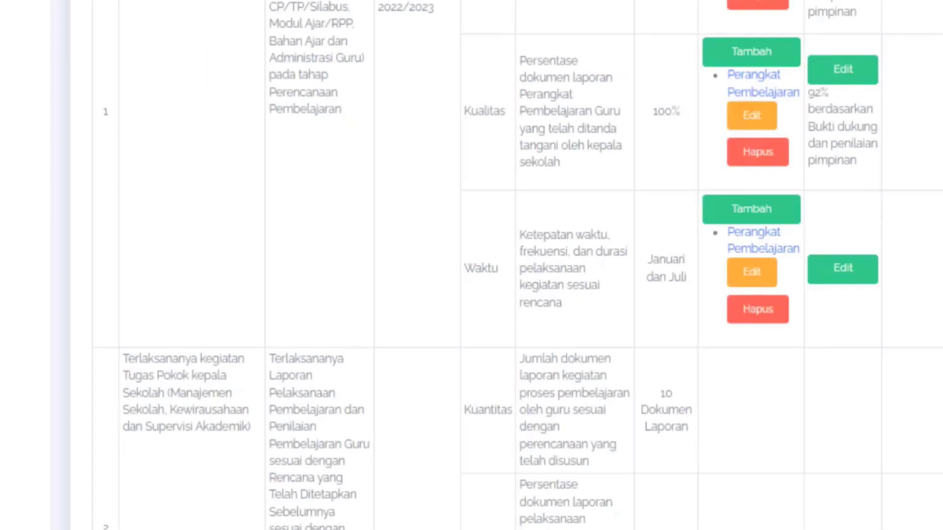
- Set the Waktu realisation to "Januari" with the data source "Bukti dukung dan penilaian pimpinan" and save it
{"action": "left_click", "coordinate": [852, 270]}
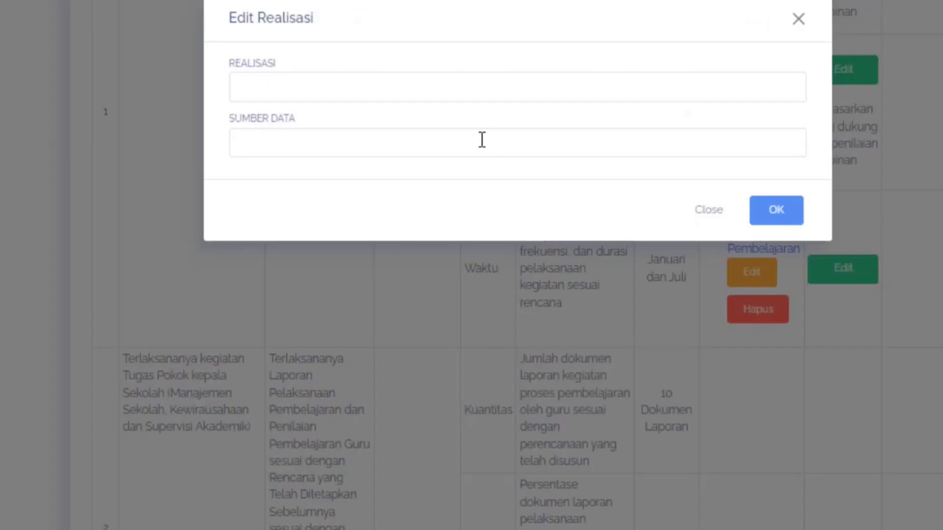
{"action": "left_click", "coordinate": [380, 91]}
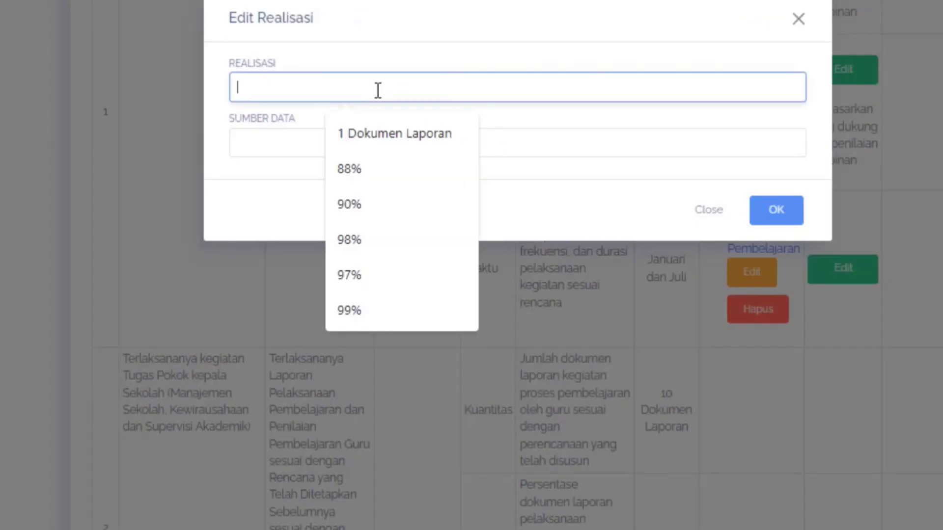
{"action": "type", "text": "Januari"}
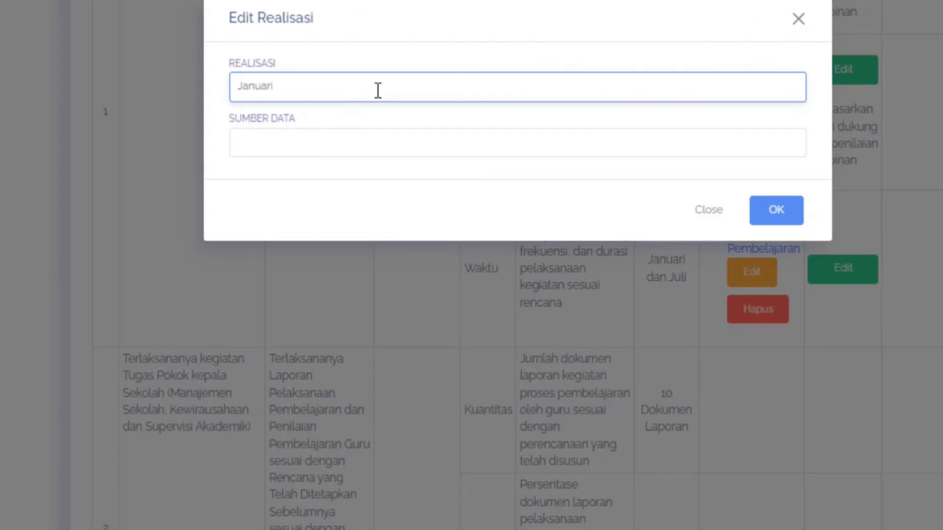
{"action": "left_click", "coordinate": [329, 138]}
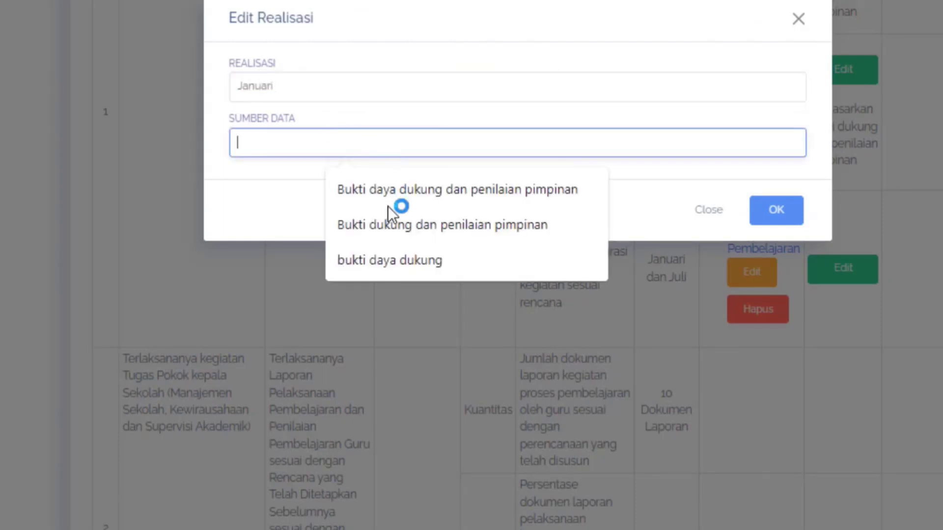
{"action": "left_click", "coordinate": [388, 226]}
{"action": "left_click", "coordinate": [787, 213]}
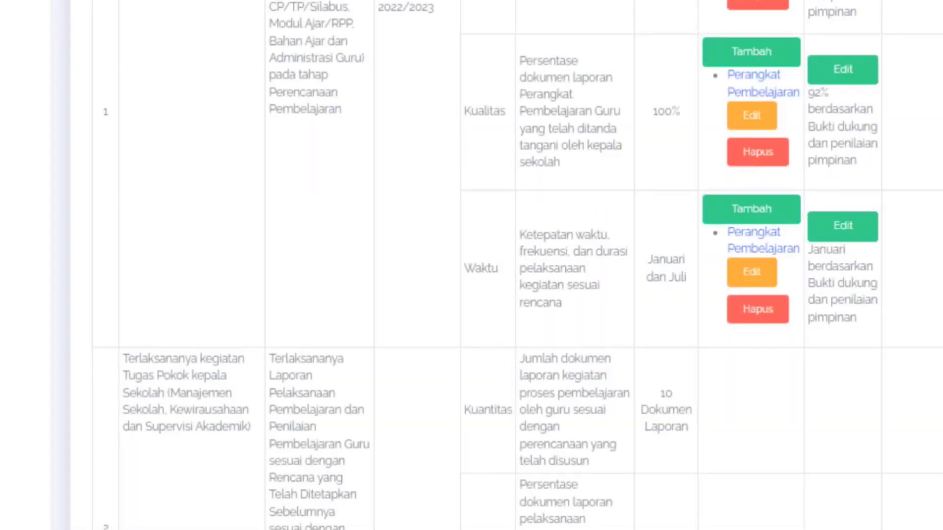
- Review the January evidence page, checking the Bukti Dukung, Realisasi and Feedback entries of the first work result
{"action": "scroll", "coordinate": [516, 265], "scroll_direction": "up", "scroll_amount": 15}
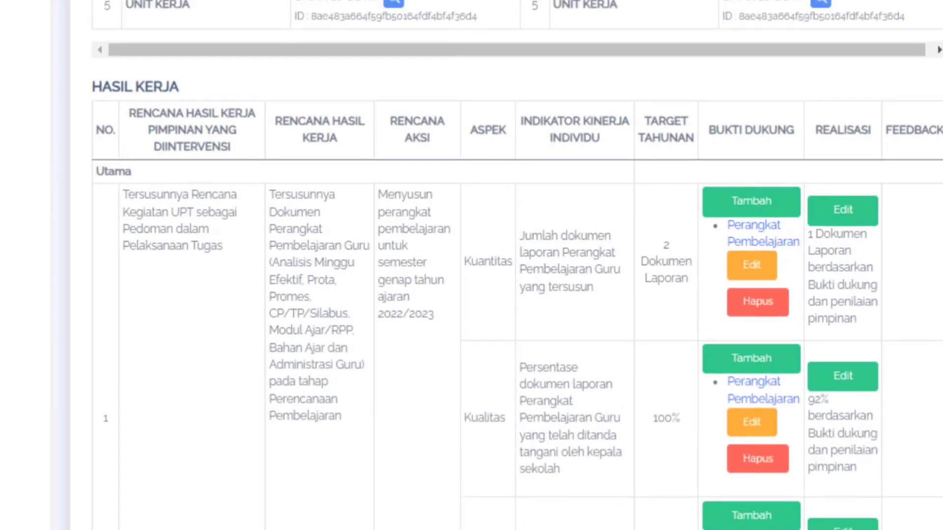
{"action": "scroll", "coordinate": [502, 265], "scroll_direction": "down", "scroll_amount": 15}
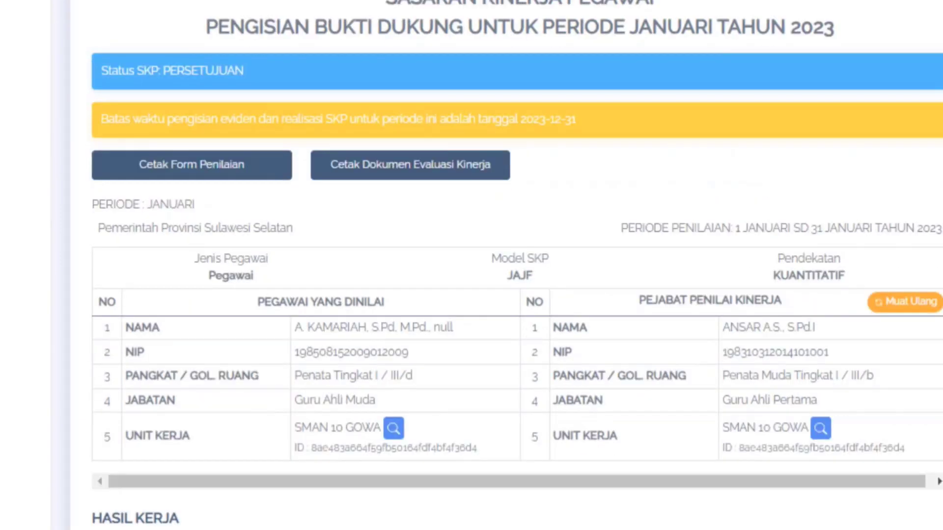
{"action": "scroll", "coordinate": [502, 265], "scroll_direction": "up", "scroll_amount": 2}
{"action": "scroll", "coordinate": [501, 265], "scroll_direction": "up", "scroll_amount": 1}
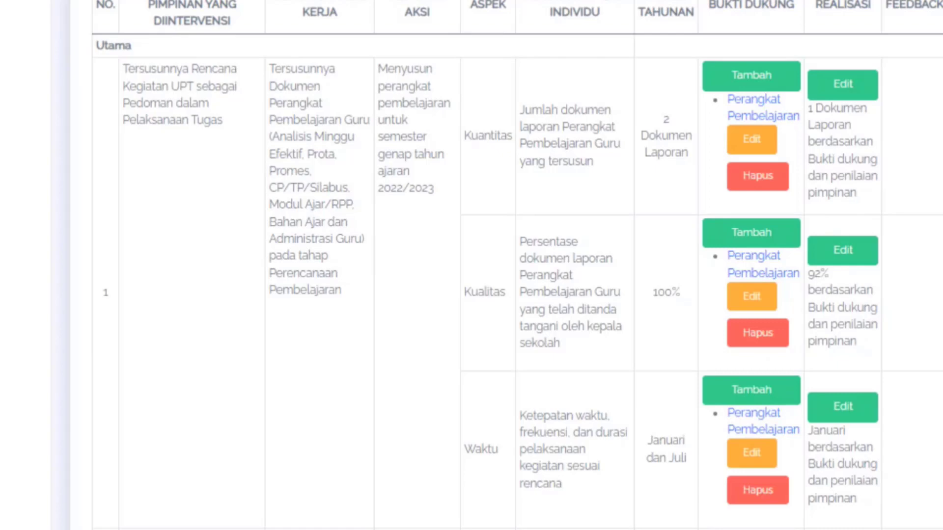
{"action": "scroll", "coordinate": [366, 364], "scroll_direction": "down", "scroll_amount": 3}
{"action": "scroll", "coordinate": [366, 365], "scroll_direction": "up", "scroll_amount": 4}
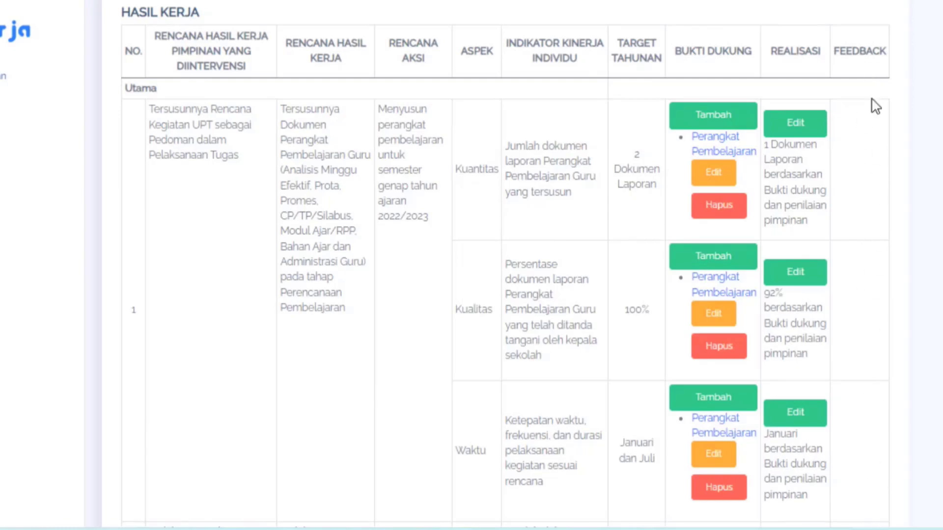
{"action": "scroll", "coordinate": [506, 265], "scroll_direction": "down", "scroll_amount": 5}
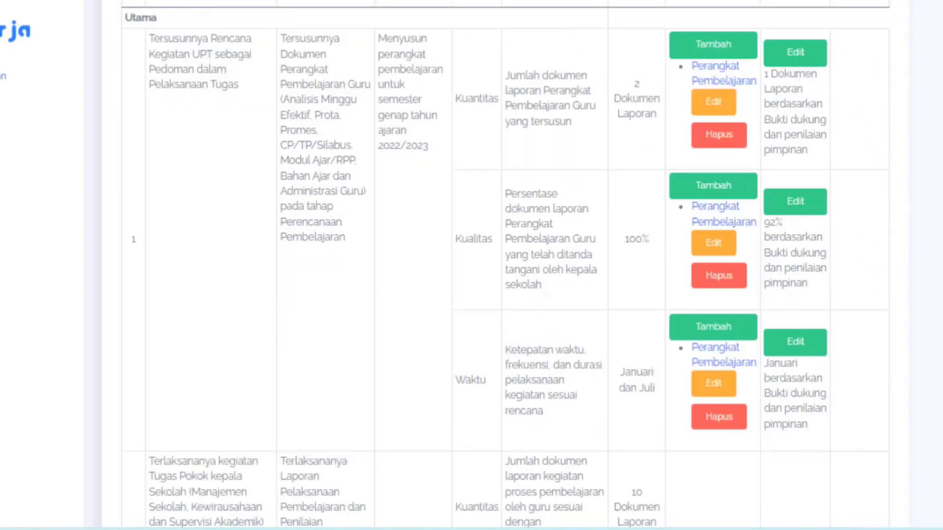
{"action": "scroll", "coordinate": [897, 28], "scroll_direction": "up", "scroll_amount": 10}
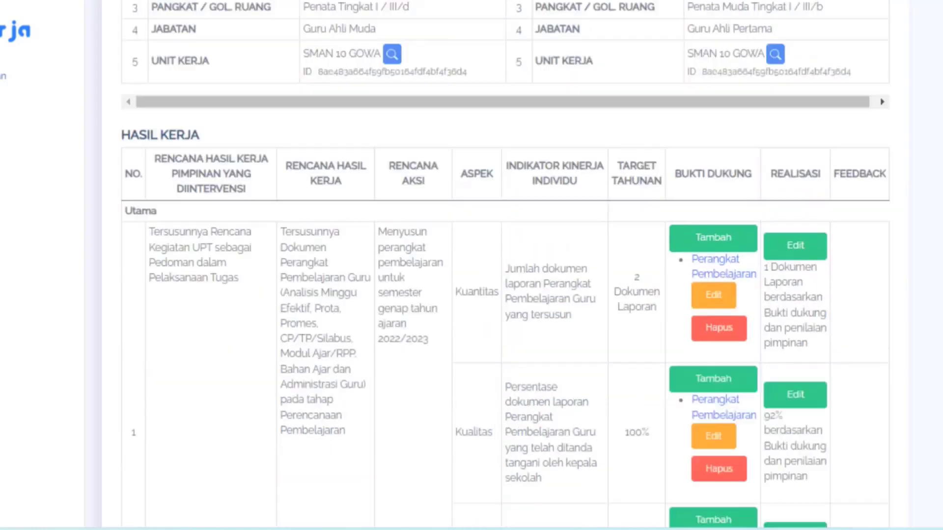
{"action": "scroll", "coordinate": [518, 265], "scroll_direction": "up", "scroll_amount": 1}
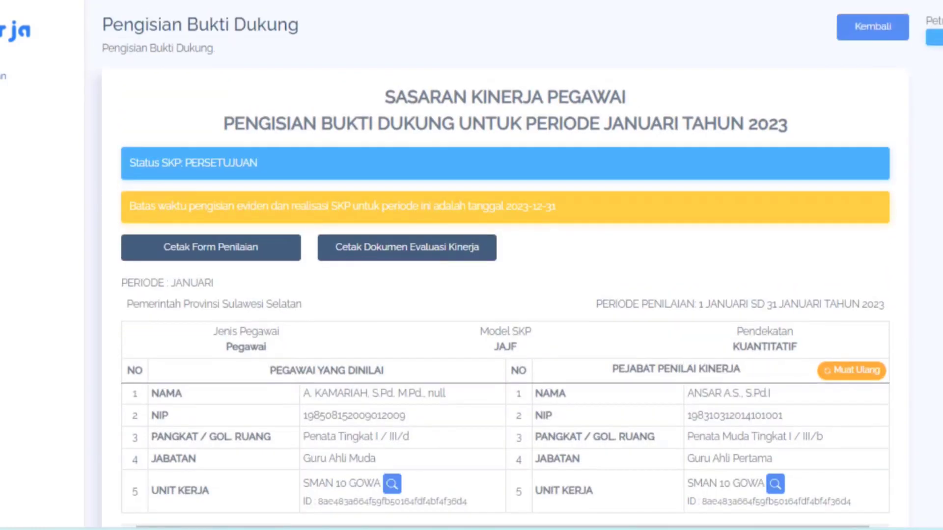
- Leave the January evidence page and open the Rencana Aksi page for February 2023
{"action": "left_click", "coordinate": [874, 58]}
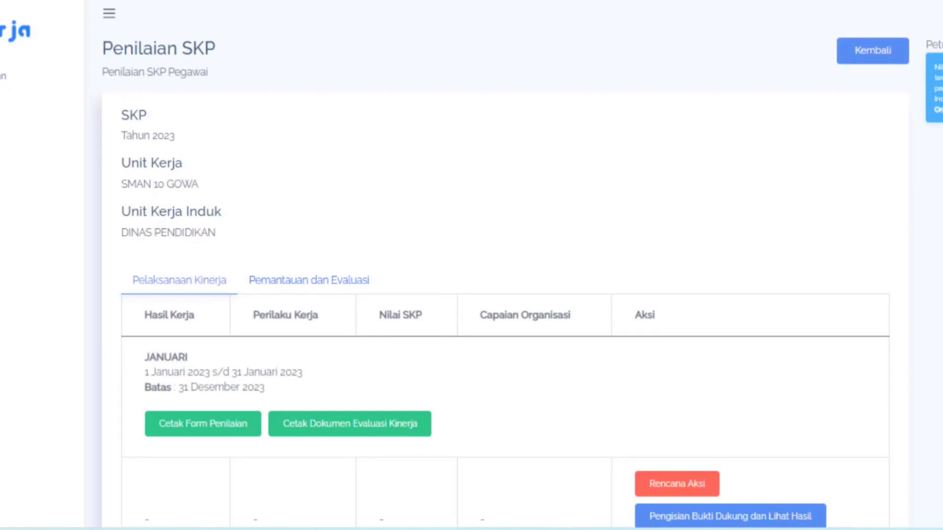
{"action": "scroll", "coordinate": [505, 265], "scroll_direction": "down", "scroll_amount": 10}
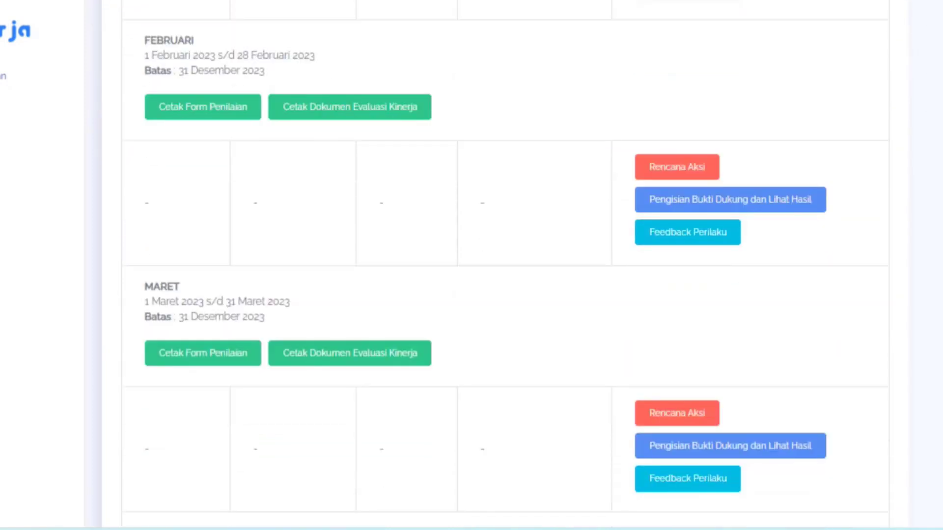
{"action": "scroll", "coordinate": [505, 265], "scroll_direction": "down", "scroll_amount": 20}
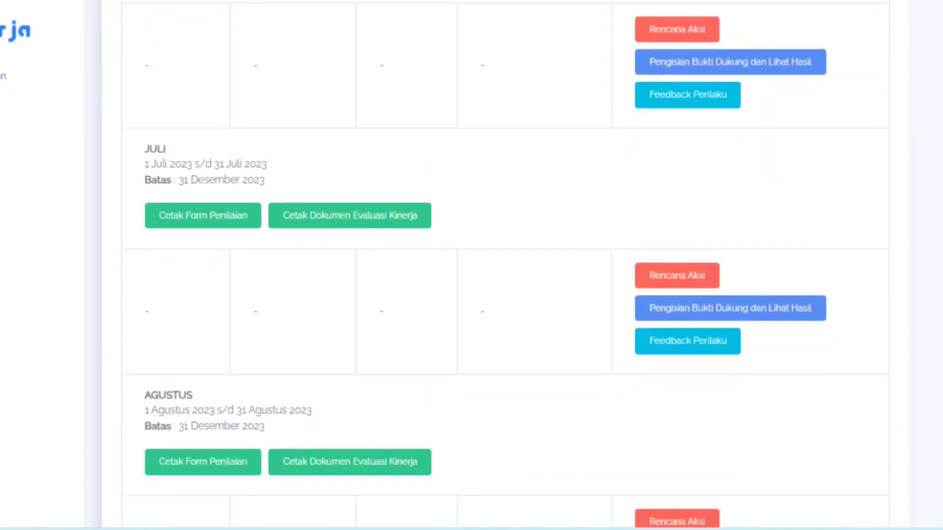
{"action": "scroll", "coordinate": [505, 266], "scroll_direction": "down", "scroll_amount": 2}
{"action": "scroll", "coordinate": [505, 265], "scroll_direction": "up", "scroll_amount": 20}
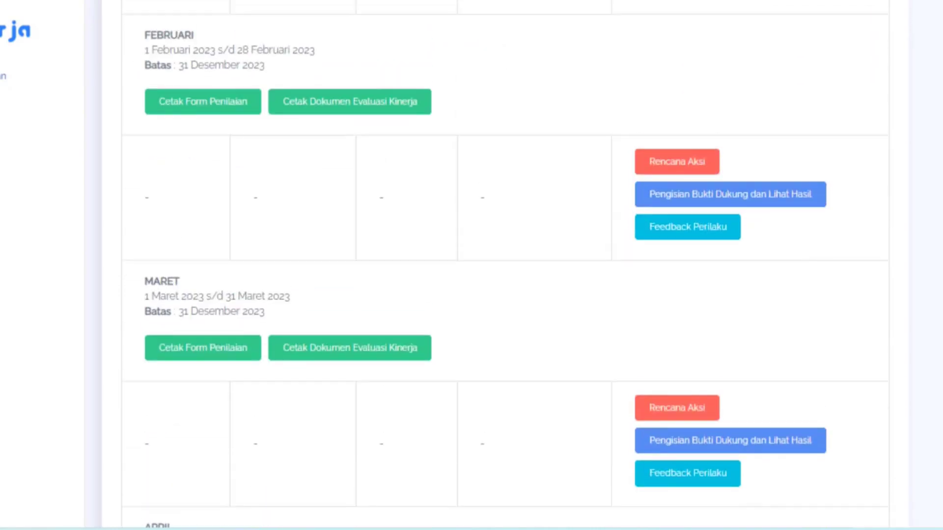
{"action": "scroll", "coordinate": [505, 265], "scroll_direction": "up", "scroll_amount": 2}
{"action": "scroll", "coordinate": [498, 69], "scroll_direction": "down", "scroll_amount": 5}
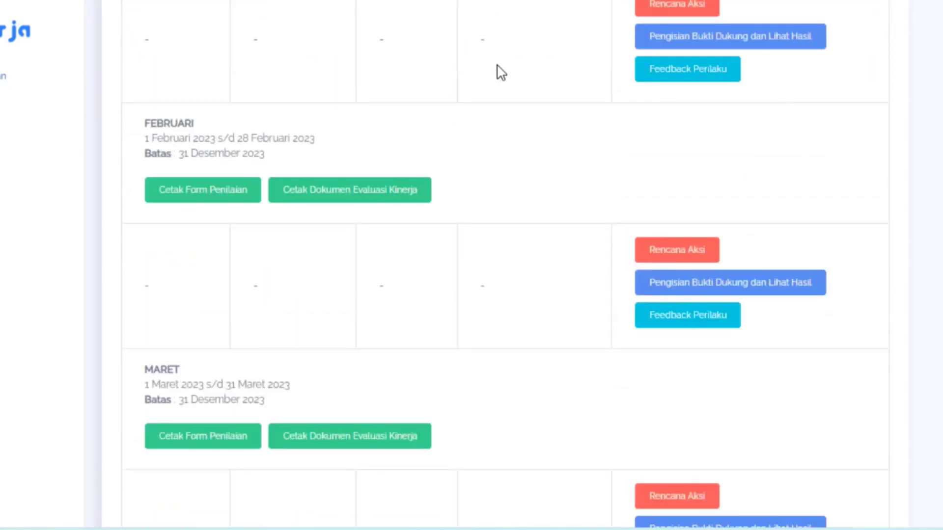
{"action": "left_click", "coordinate": [681, 257]}
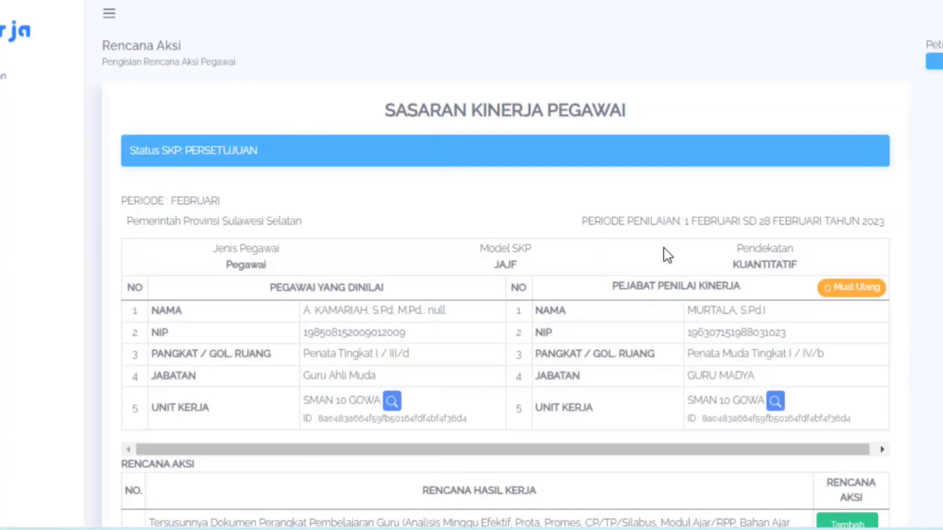
- Add the action plan "Melakukan proses pembelajaran semester genap tahun ajaran 2022/2023" to the fifth work result and save it
{"action": "scroll", "coordinate": [517, 268], "scroll_direction": "down", "scroll_amount": 10}
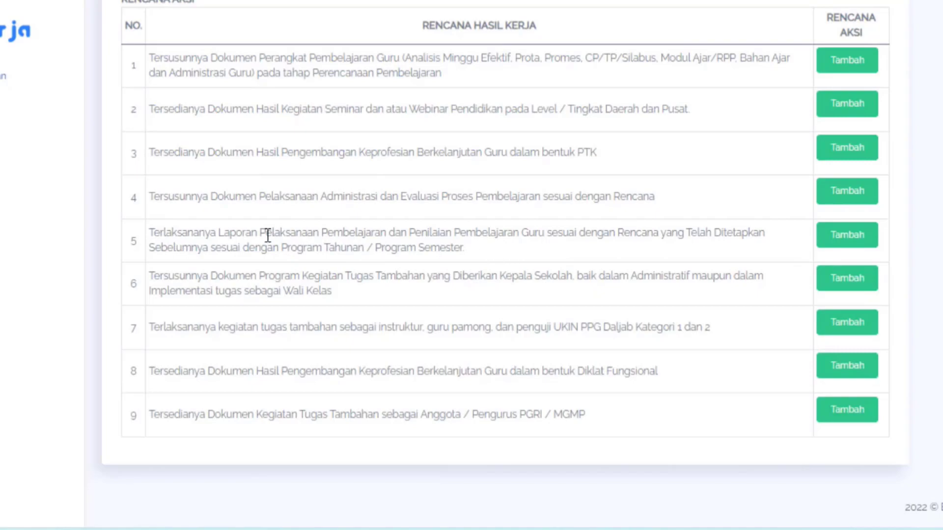
{"action": "left_click", "coordinate": [844, 239]}
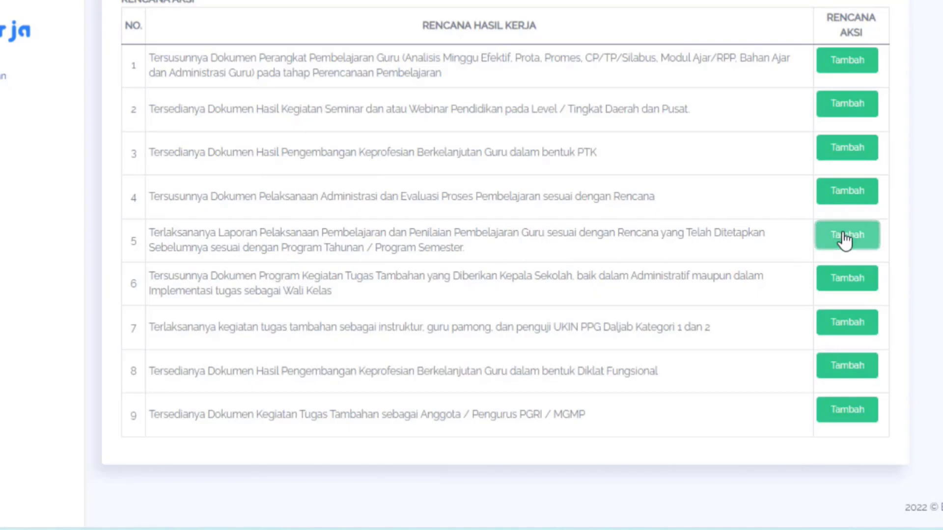
{"action": "left_click", "coordinate": [316, 90]}
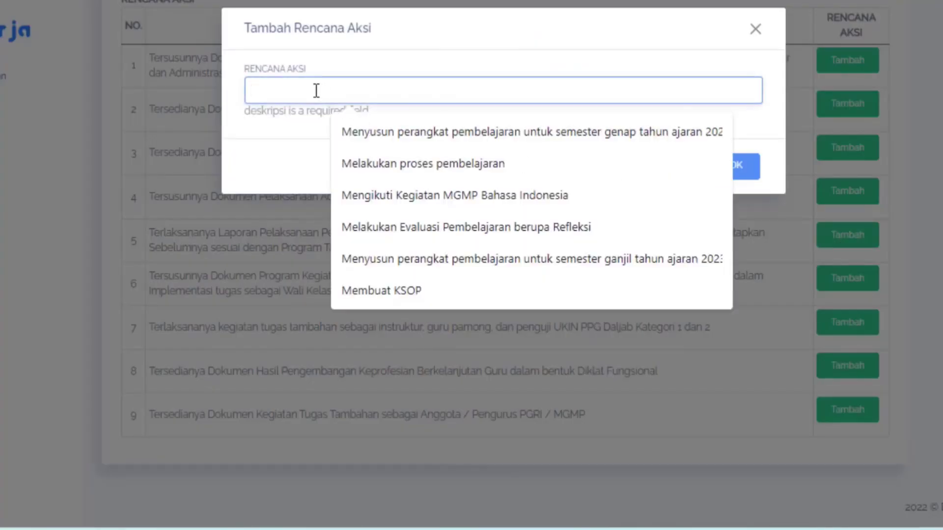
{"action": "left_click", "coordinate": [403, 163]}
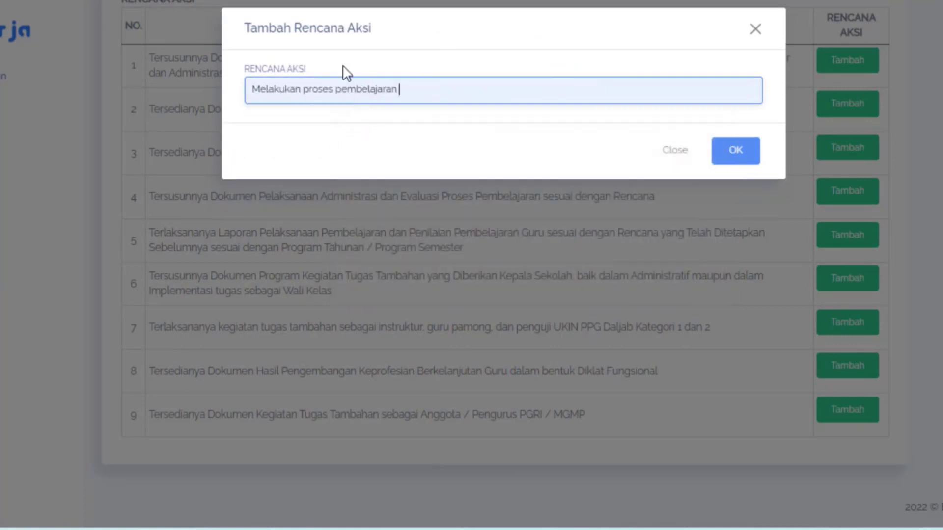
{"action": "type", "text": "se"}
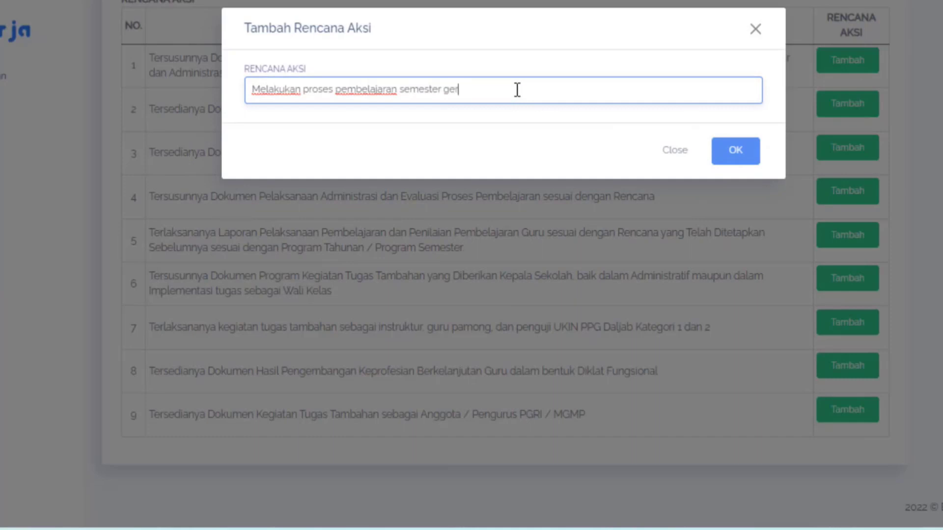
{"action": "type", "text": "mester genap tahun ajaran 2022/2023"}
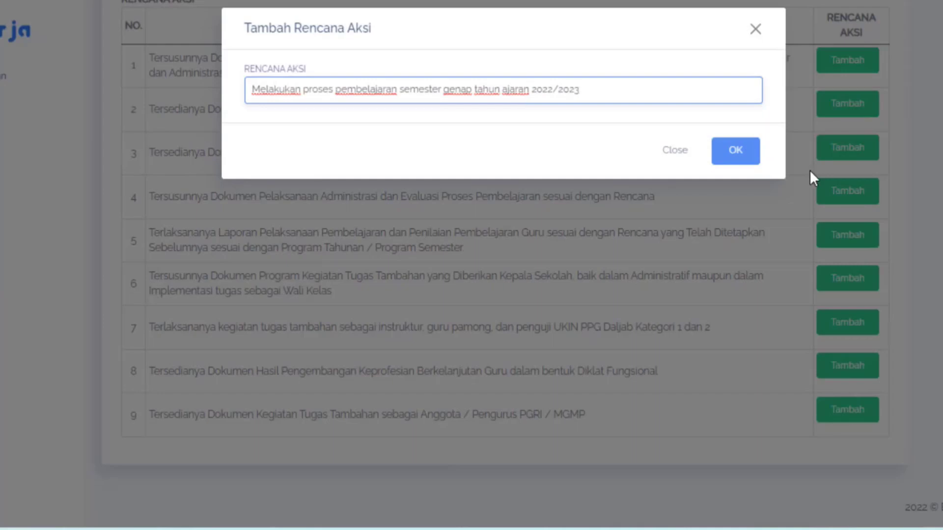
{"action": "left_click", "coordinate": [733, 156]}
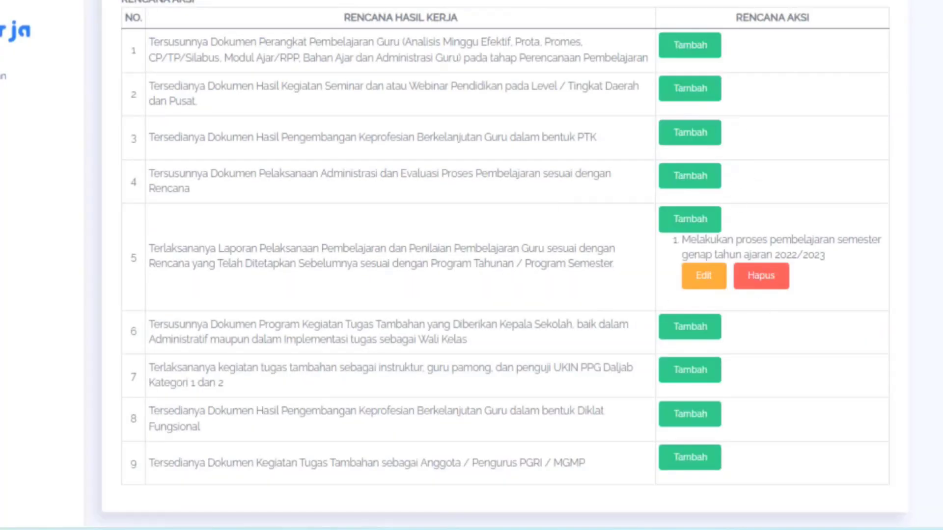
- Review the February Rencana Aksi table, checking the action plans listed for the nine work results
{"action": "scroll", "coordinate": [506, 265], "scroll_direction": "up", "scroll_amount": 3}
{"action": "scroll", "coordinate": [506, 265], "scroll_direction": "down", "scroll_amount": 4}
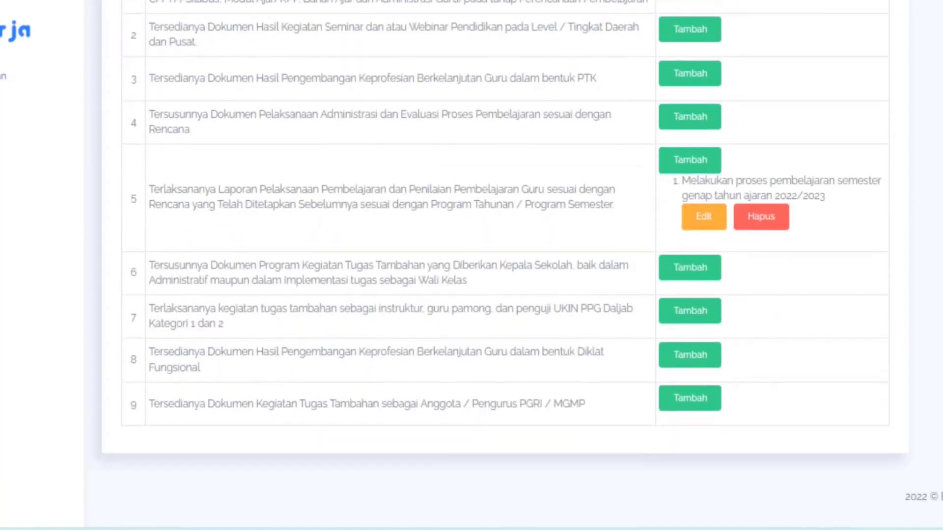
{"action": "scroll", "coordinate": [505, 265], "scroll_direction": "up", "scroll_amount": 2}
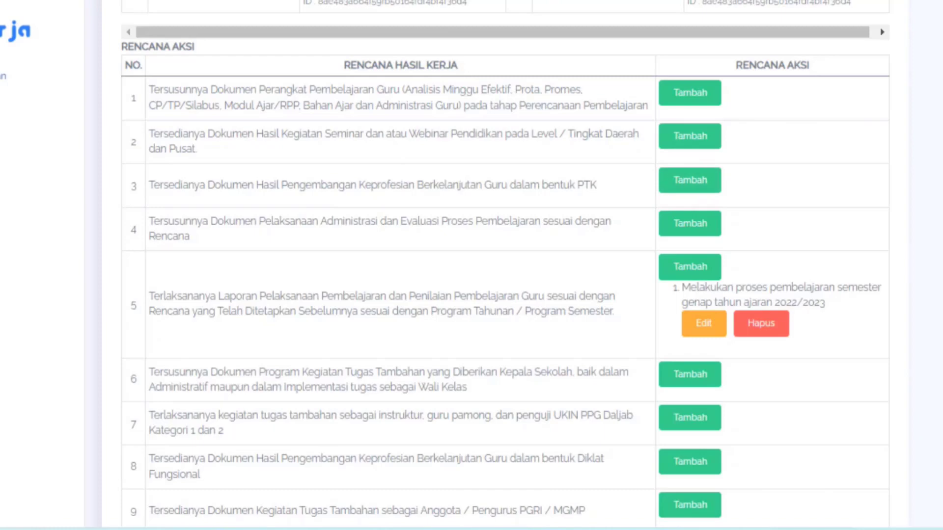
{"action": "scroll", "coordinate": [505, 265], "scroll_direction": "down", "scroll_amount": 3}
{"action": "scroll", "coordinate": [505, 265], "scroll_direction": "up", "scroll_amount": 1}
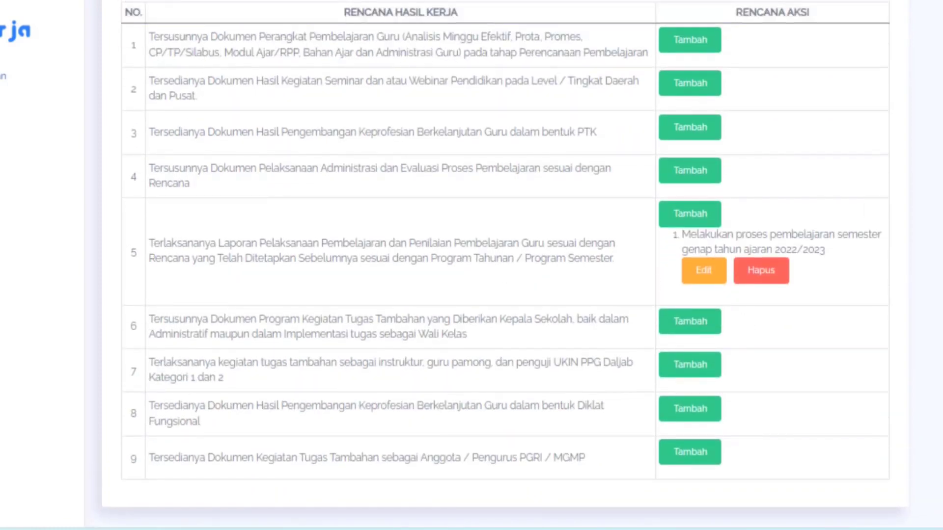
{"action": "scroll", "coordinate": [505, 265], "scroll_direction": "up", "scroll_amount": 6}
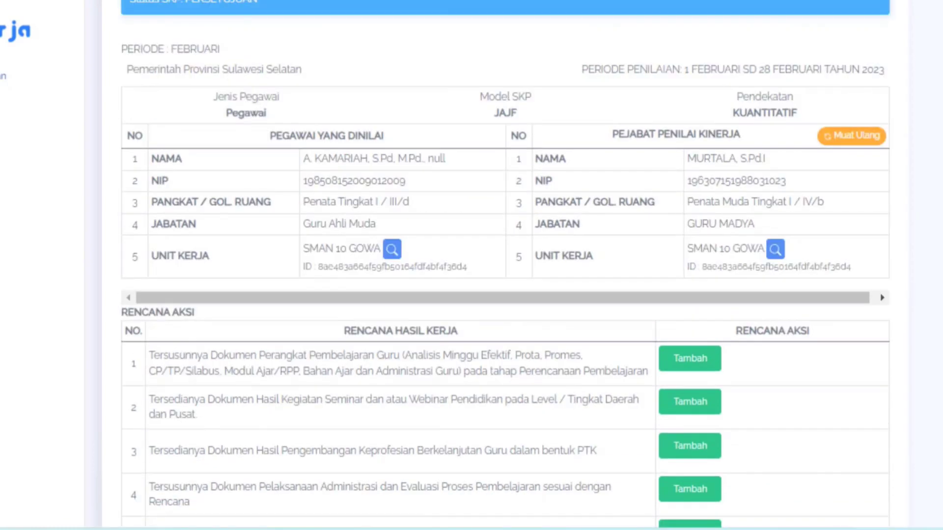
{"action": "scroll", "coordinate": [505, 265], "scroll_direction": "up", "scroll_amount": 2}
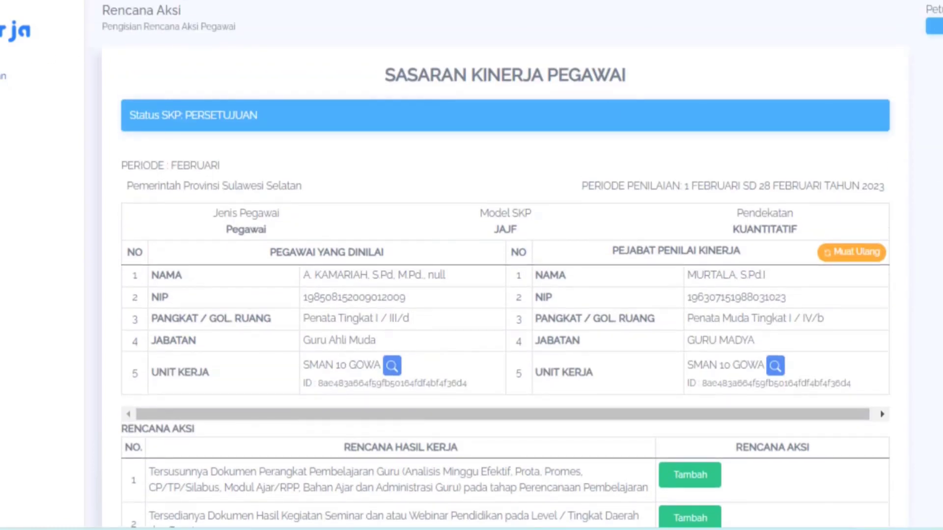
- Return to the monthly list and open the February evidence page at the second work result, Laporan Pelaksanaan Pembelajaran
{"action": "key", "text": "alt+Left"}
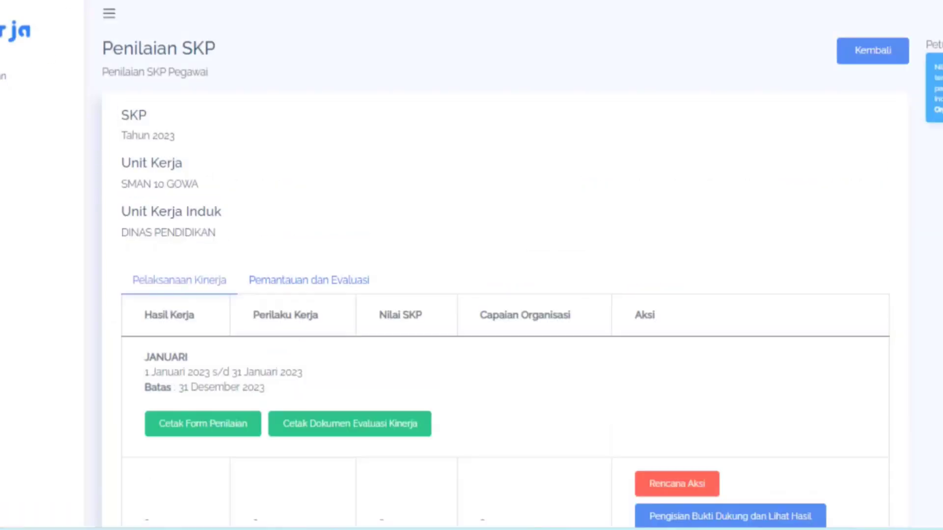
{"action": "scroll", "coordinate": [505, 265], "scroll_direction": "down", "scroll_amount": 9}
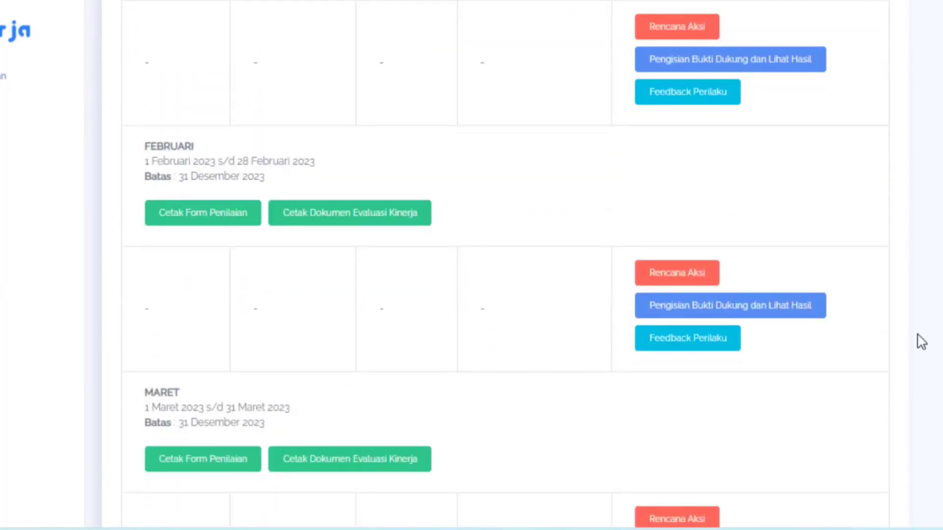
{"action": "left_click", "coordinate": [684, 312]}
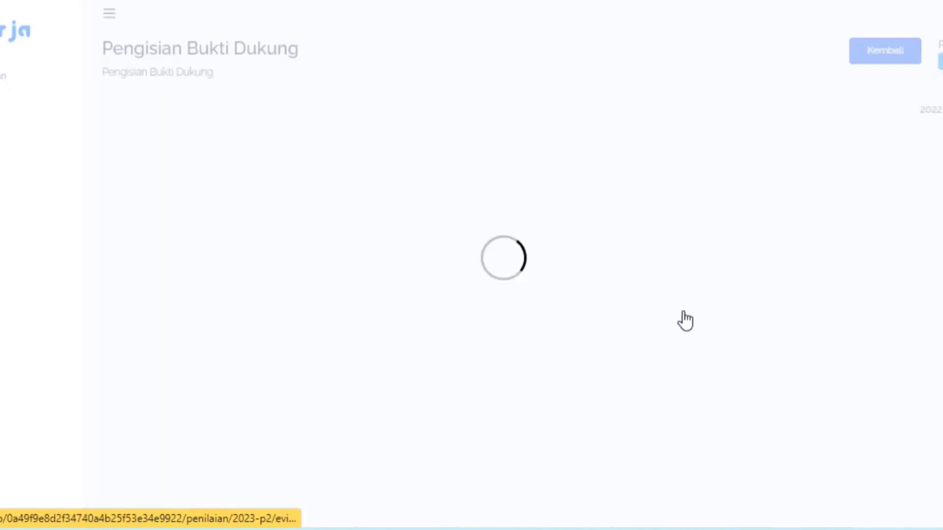
{"action": "scroll", "coordinate": [506, 266], "scroll_direction": "down", "scroll_amount": 15}
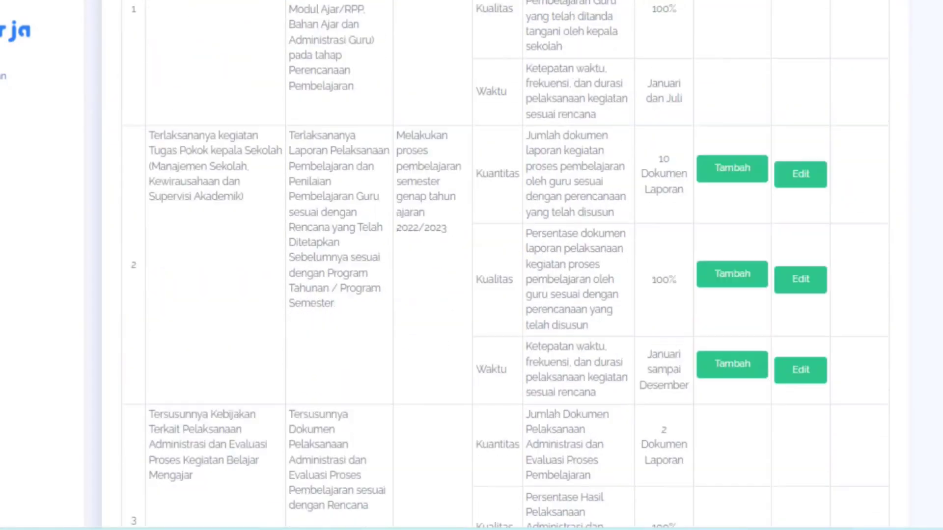
{"action": "scroll", "coordinate": [506, 265], "scroll_direction": "up", "scroll_amount": 7}
{"action": "scroll", "coordinate": [506, 265], "scroll_direction": "down", "scroll_amount": 4}
{"action": "scroll", "coordinate": [347, 305], "scroll_direction": "down", "scroll_amount": 1}
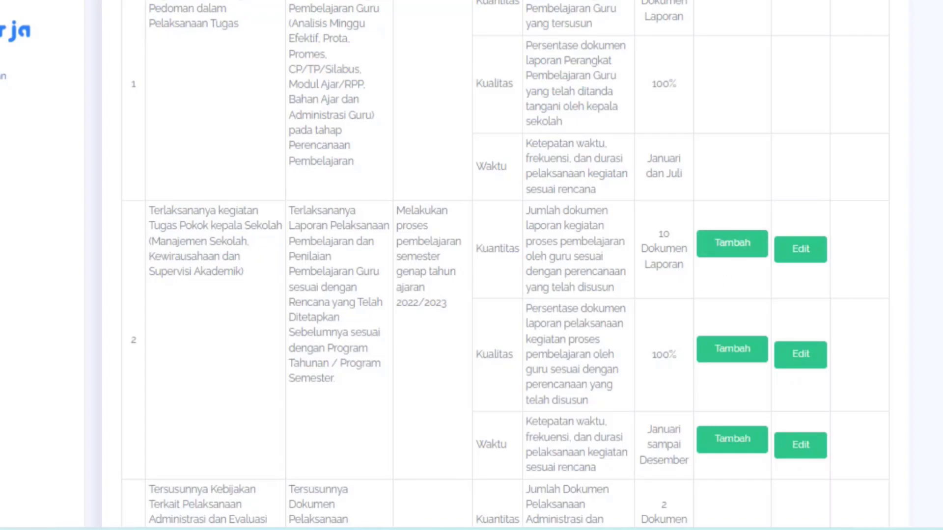
{"action": "scroll", "coordinate": [714, 279], "scroll_direction": "up", "scroll_amount": 5}
{"action": "scroll", "coordinate": [506, 265], "scroll_direction": "down", "scroll_amount": 6}
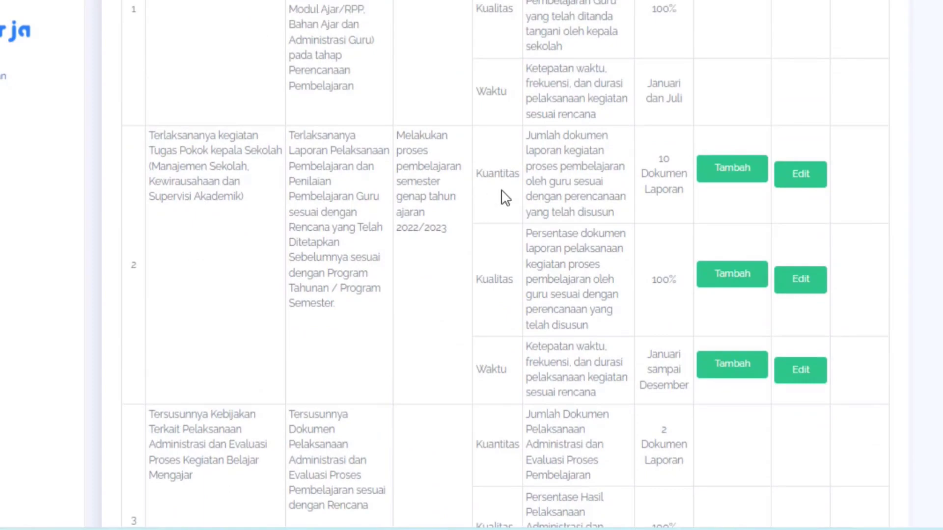
- Start a Bukti Dukung entry for the second work result's Kuantitas aspect and name it "Pelaksanaan Pembelajaran"
{"action": "left_click", "coordinate": [732, 180]}
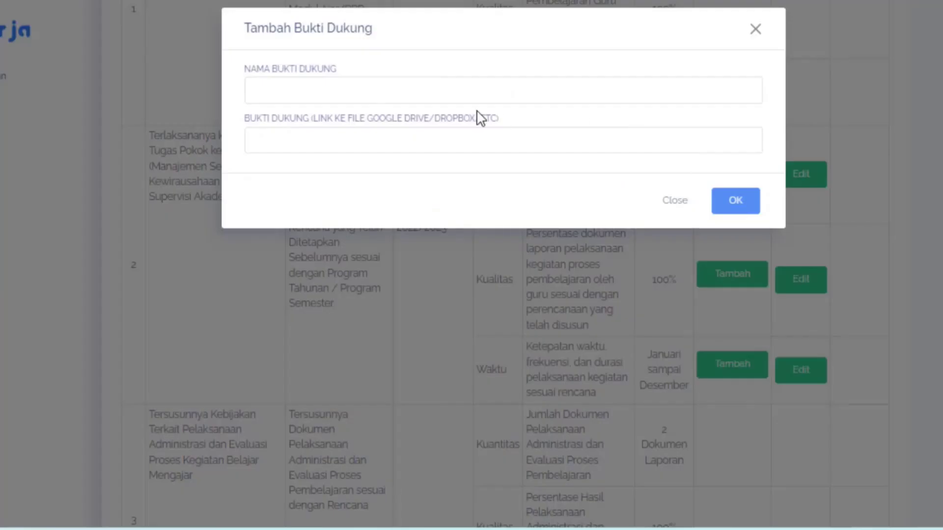
{"action": "left_click", "coordinate": [333, 92]}
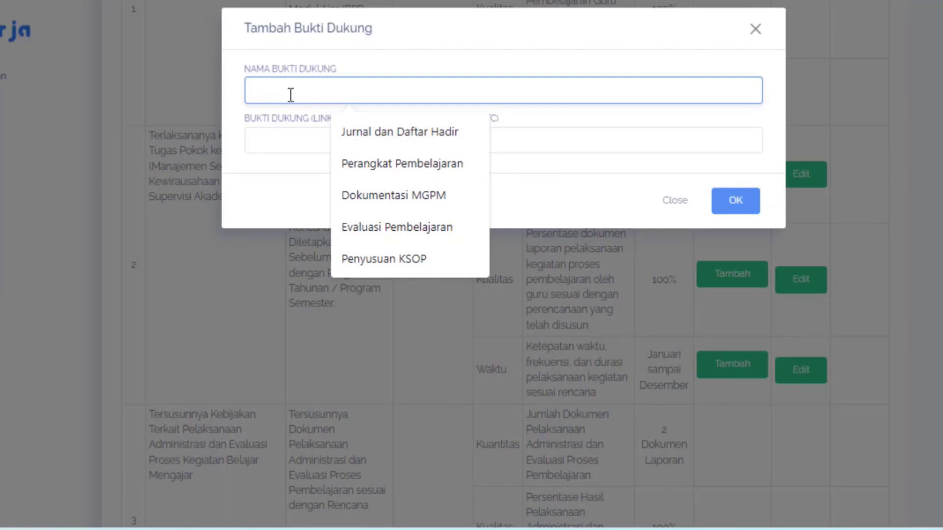
{"action": "type", "text": "pl"}
{"action": "key", "text": "BackSpace"}
{"action": "key", "text": "BackSpace"}
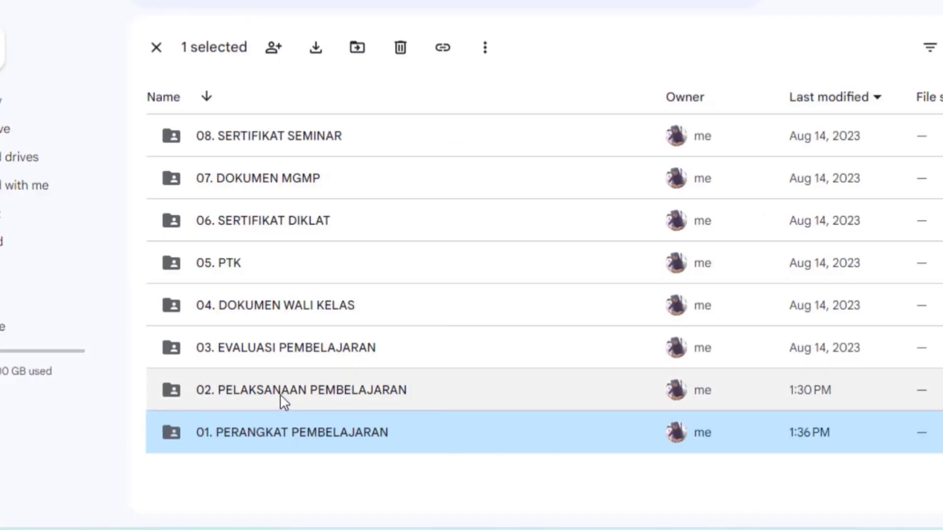
{"action": "right_click", "coordinate": [280, 394]}
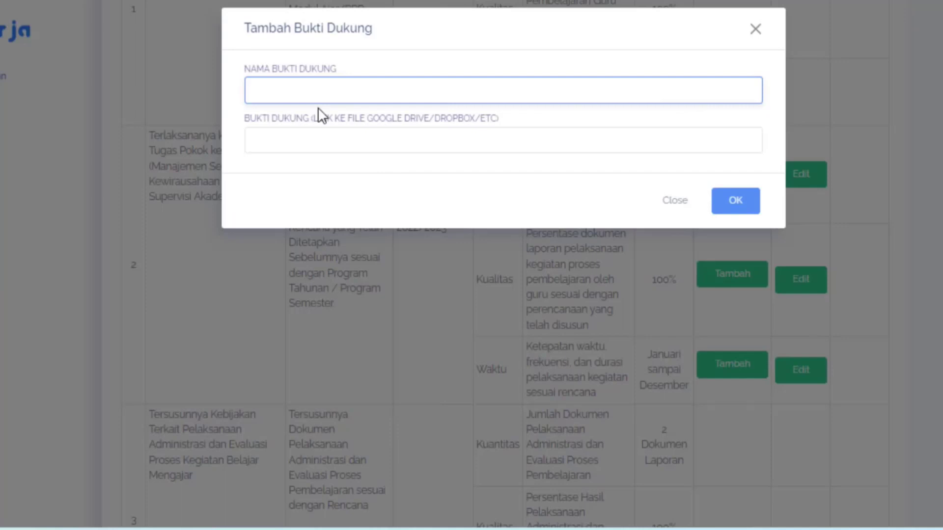
{"action": "left_click", "coordinate": [255, 90]}
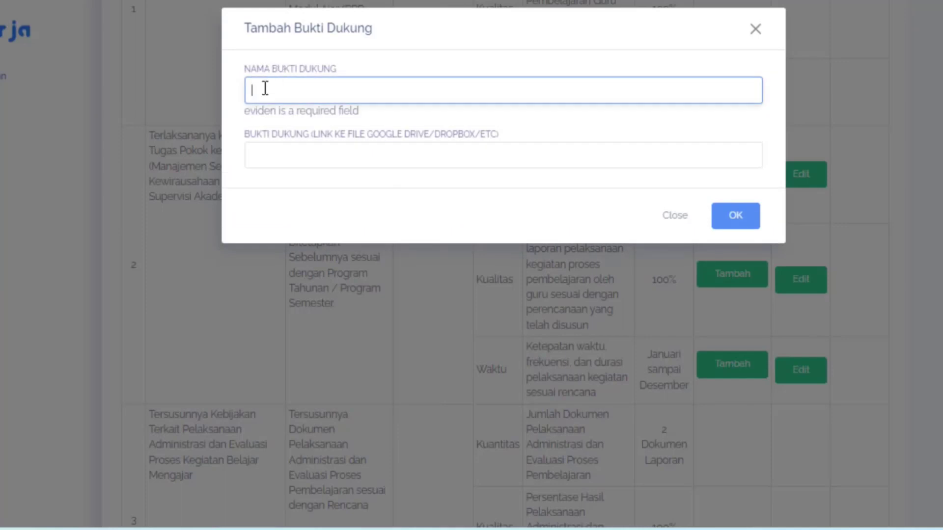
{"action": "type", "text": "P"}
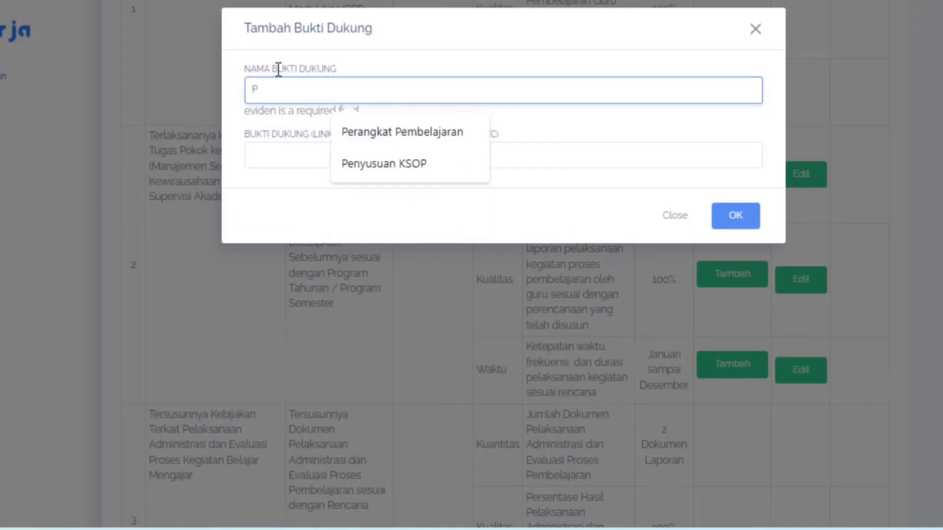
{"action": "type", "text": "elaksan"}
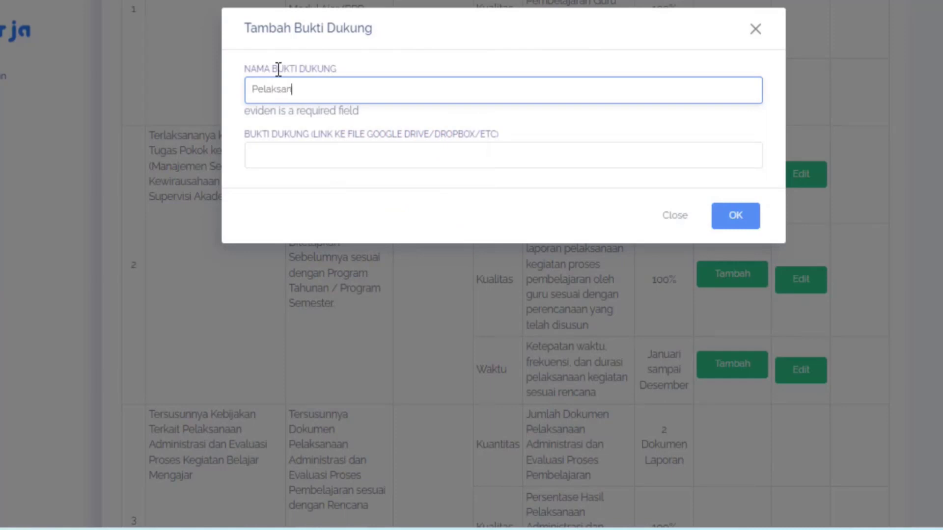
{"action": "type", "text": "aan Pembelajaran"}
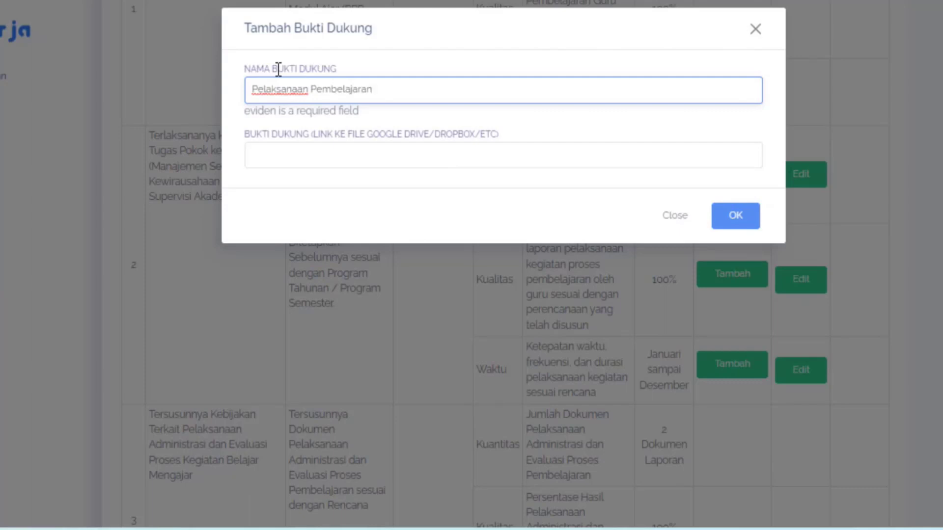
{"action": "left_click", "coordinate": [295, 160]}
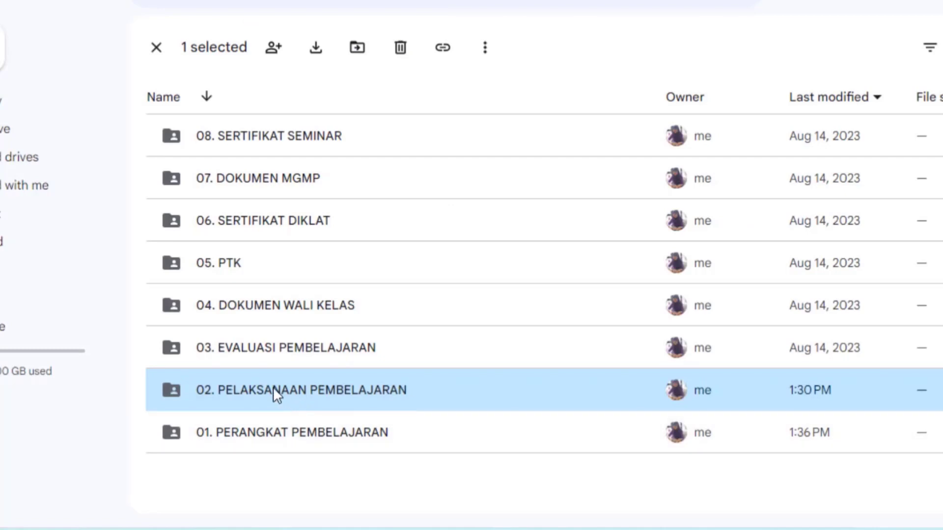
- Share the "02. PELAKSANAAN PEMBELAJARAN" Drive folder with anyone who has the link as viewer, and copy its link
{"action": "right_click", "coordinate": [274, 390]}
{"action": "mouse_move", "coordinate": [375, 296]}
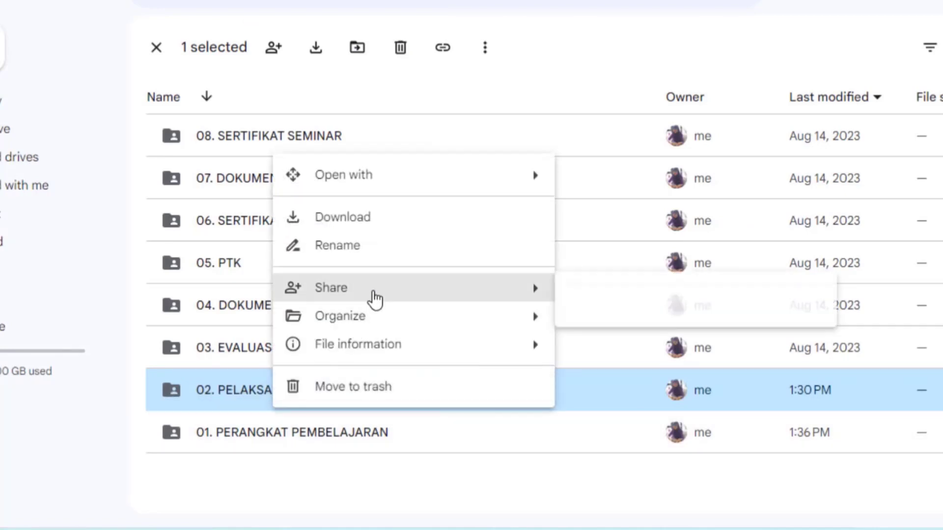
{"action": "left_click", "coordinate": [596, 295]}
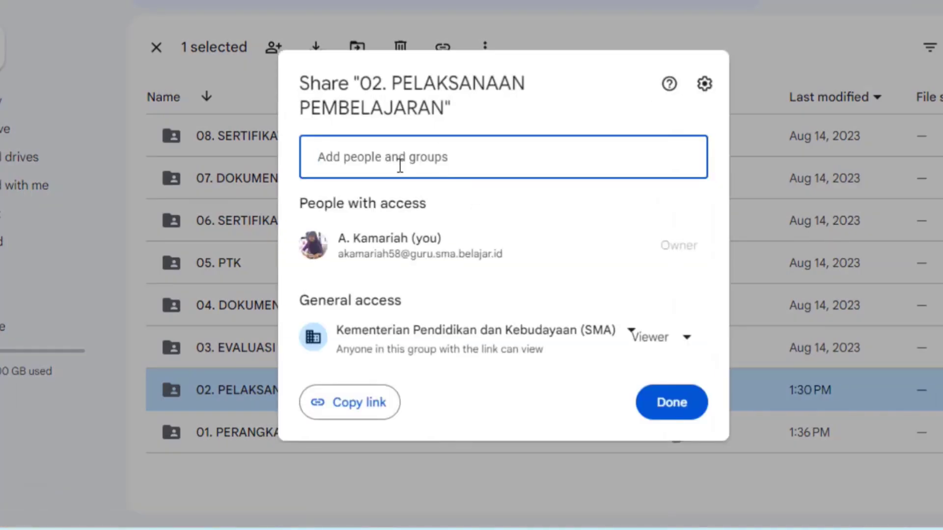
{"action": "left_click", "coordinate": [630, 338]}
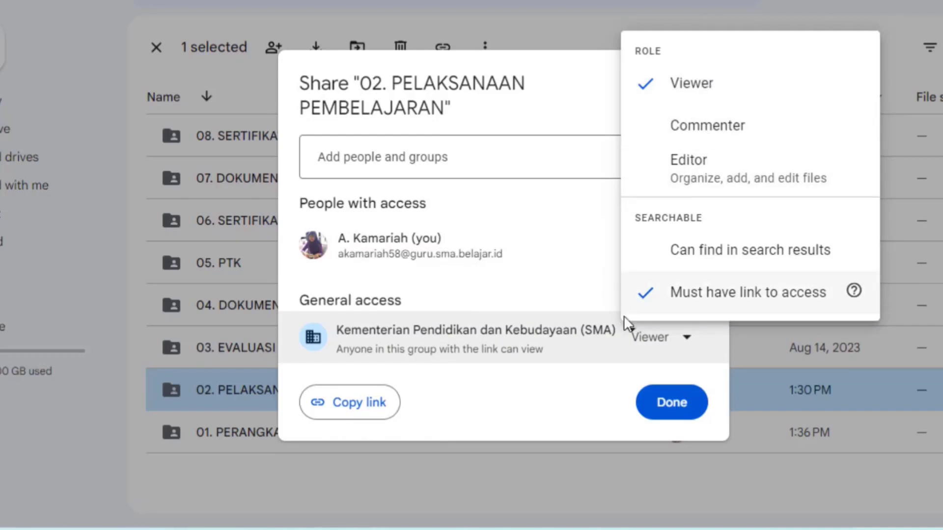
{"action": "left_click", "coordinate": [630, 338]}
{"action": "left_click", "coordinate": [630, 335]}
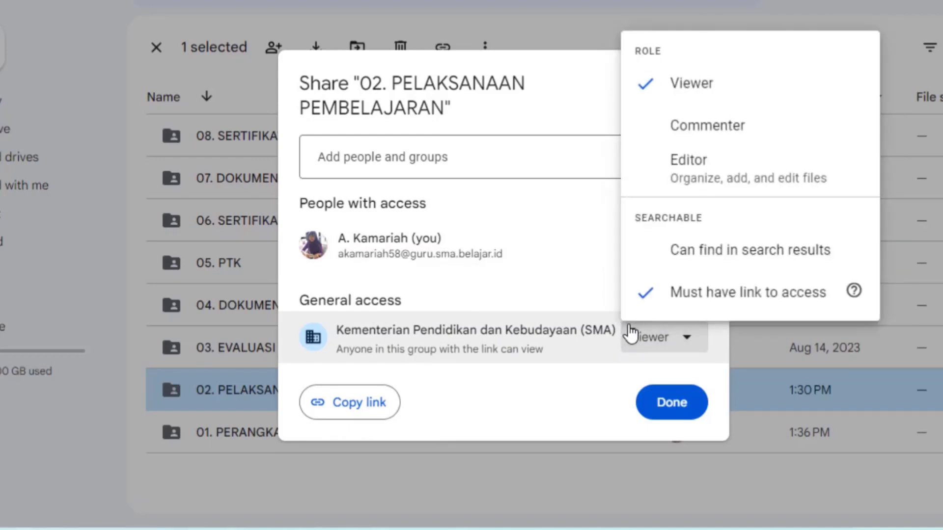
{"action": "left_click", "coordinate": [608, 332]}
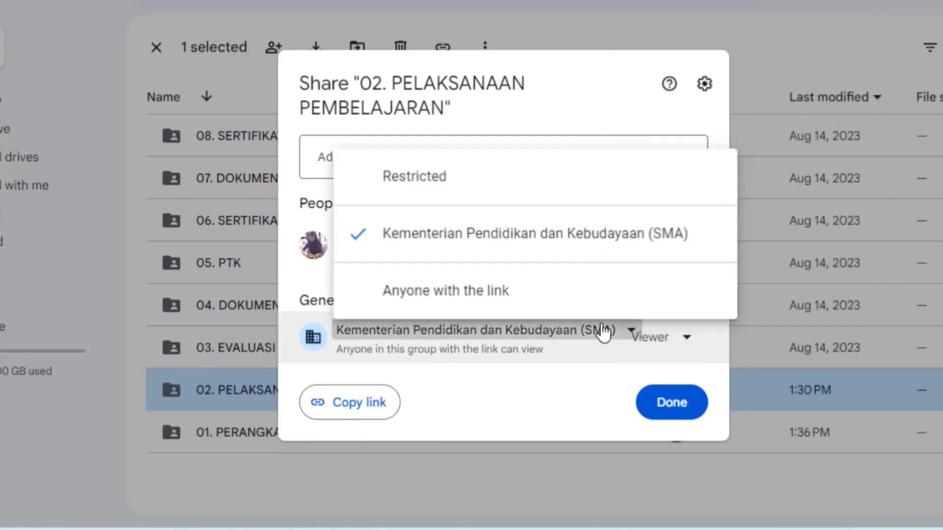
{"action": "left_click", "coordinate": [459, 295]}
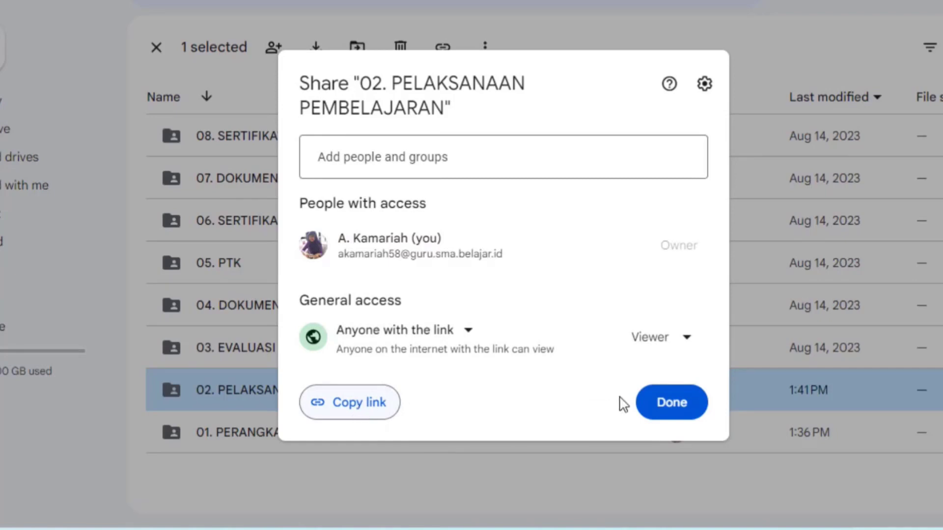
{"action": "left_click", "coordinate": [395, 412]}
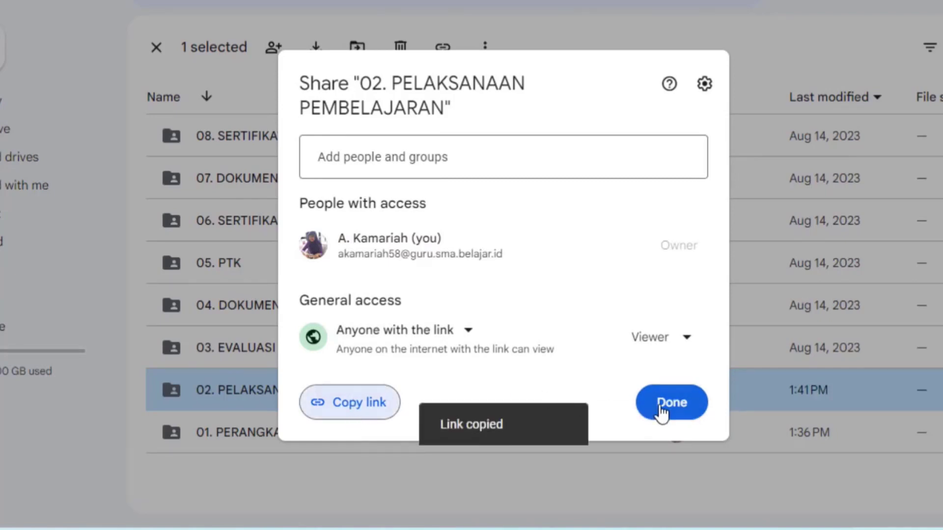
{"action": "left_click", "coordinate": [658, 411]}
- Switch back to e-Kinerja, paste the copied folder link into the "Pelaksanaan Pembelajaran" Bukti Dukung entry and save it
{"action": "left_click", "coordinate": [732, 528]}
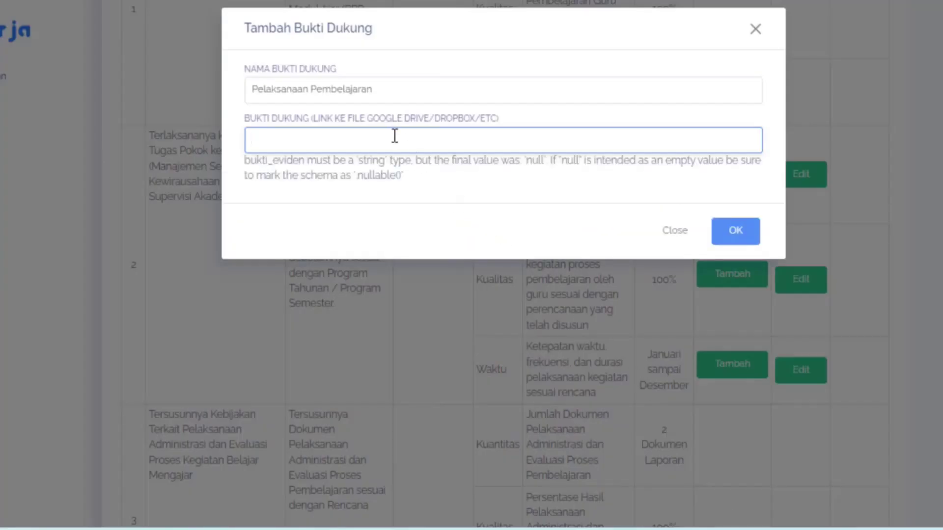
{"action": "right_click", "coordinate": [260, 141]}
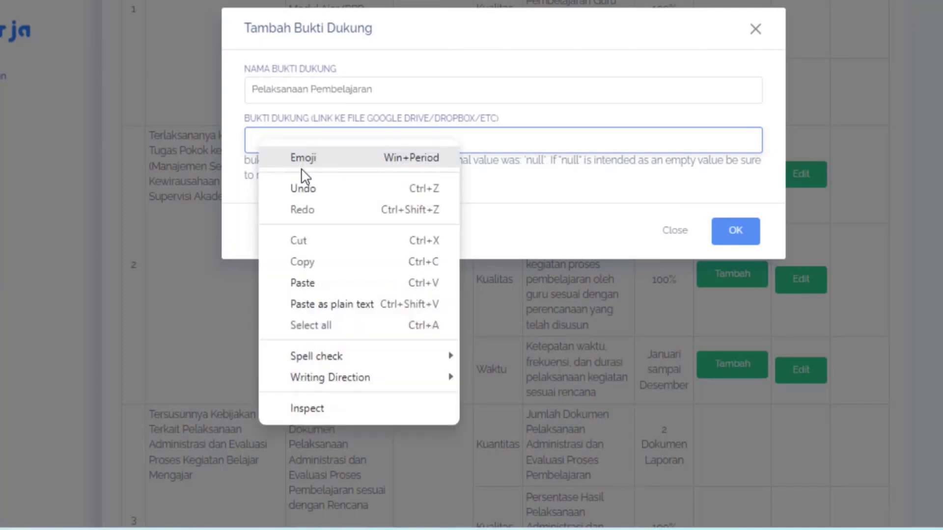
{"action": "left_click", "coordinate": [315, 283]}
{"action": "left_click", "coordinate": [738, 230]}
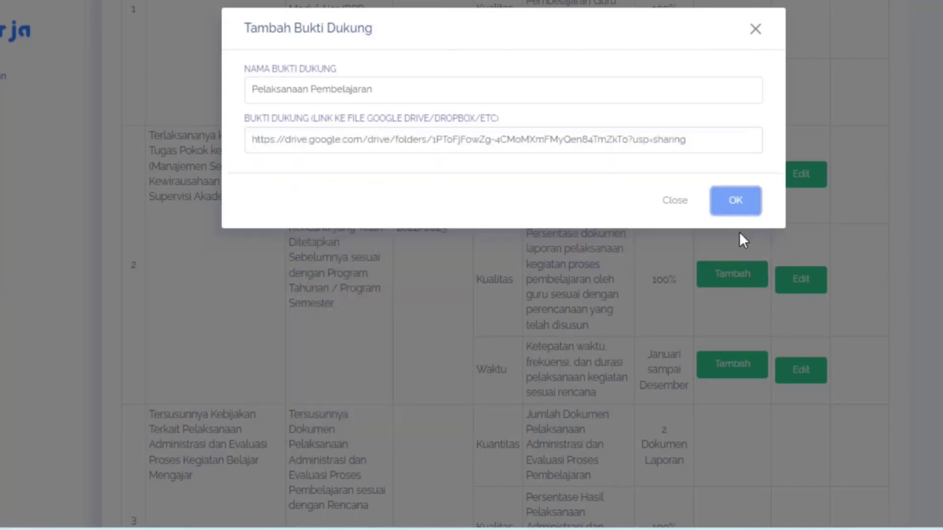
{"action": "left_click", "coordinate": [733, 208]}
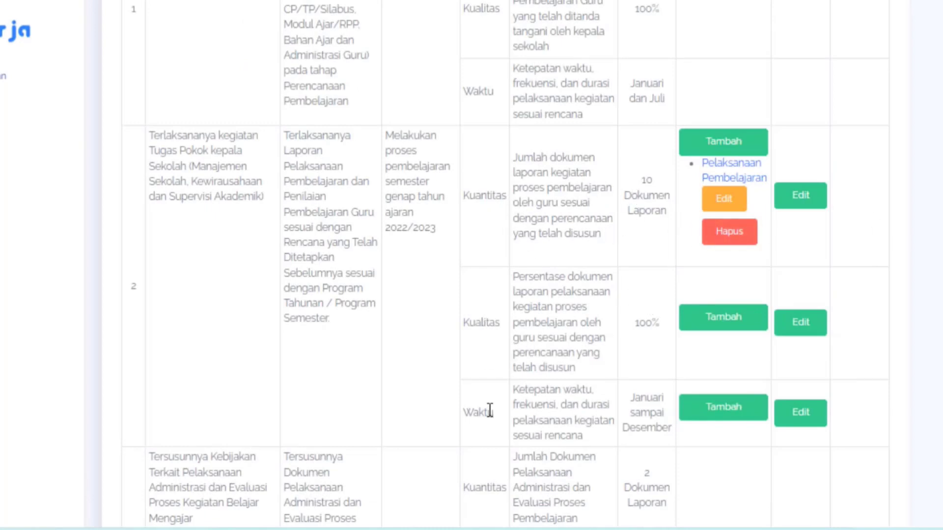
- Set the second work result's Kuantitas realisation to "1 Dokumen Laporan" with data source "Bukti dukung dan penilaian pimpinan"
{"action": "left_click", "coordinate": [811, 202]}
{"action": "left_click", "coordinate": [320, 91]}
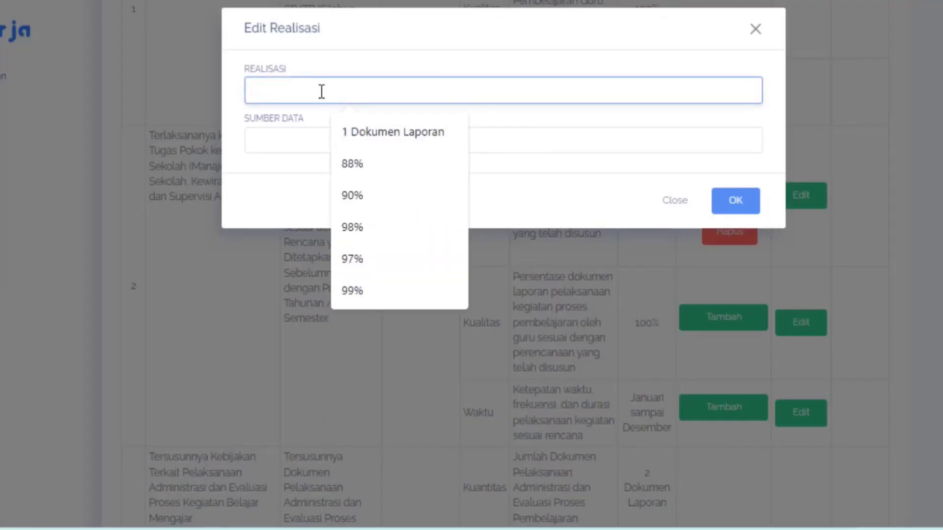
{"action": "left_click", "coordinate": [356, 131]}
{"action": "left_click", "coordinate": [721, 209]}
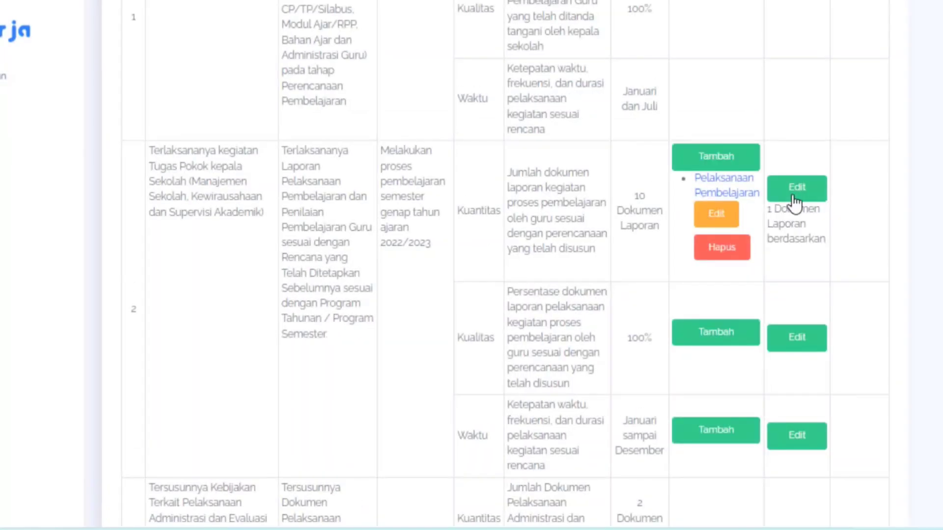
{"action": "left_click", "coordinate": [796, 188]}
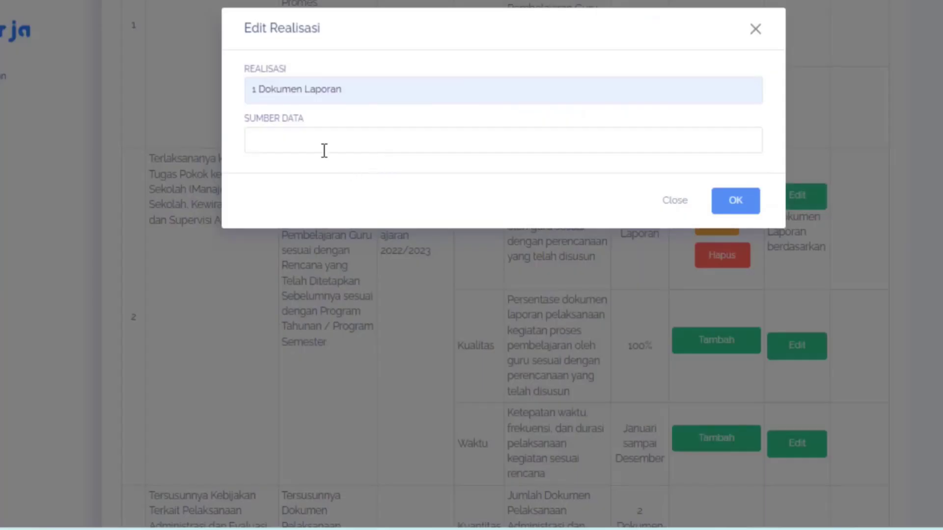
{"action": "left_click", "coordinate": [321, 150]}
{"action": "left_click", "coordinate": [381, 212]}
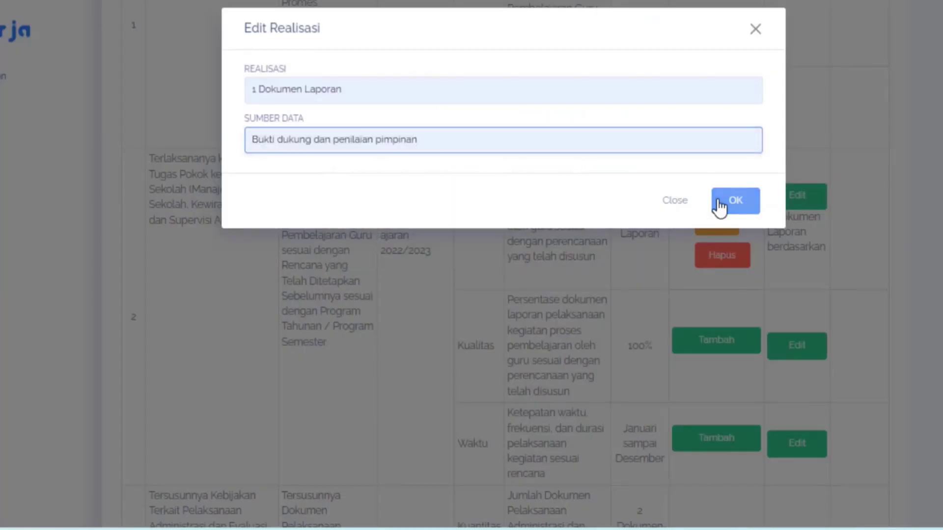
{"action": "left_click", "coordinate": [722, 203]}
- Review the February evidence page around the second work result, checking its Kuantitas, Kualitas and Waktu rows
{"action": "scroll", "coordinate": [734, 172], "scroll_direction": "down", "scroll_amount": 5}
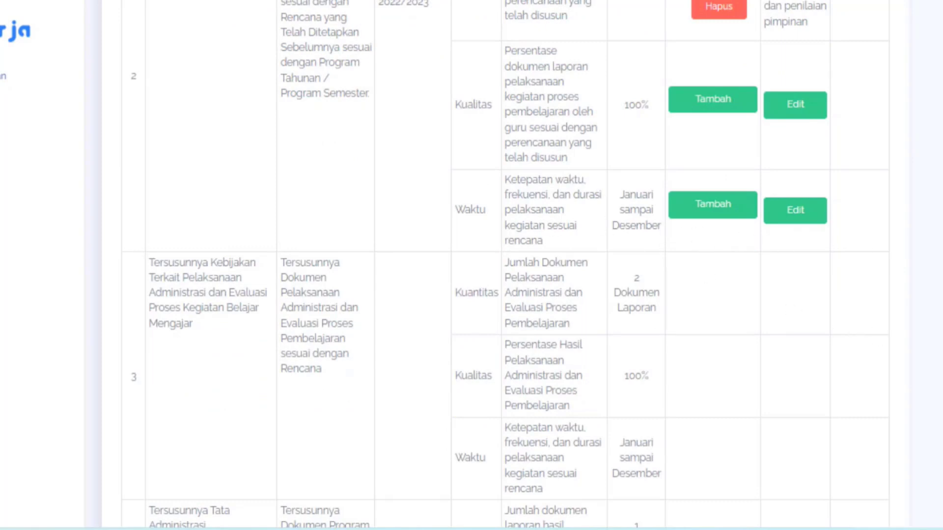
{"action": "scroll", "coordinate": [506, 266], "scroll_direction": "up", "scroll_amount": 3}
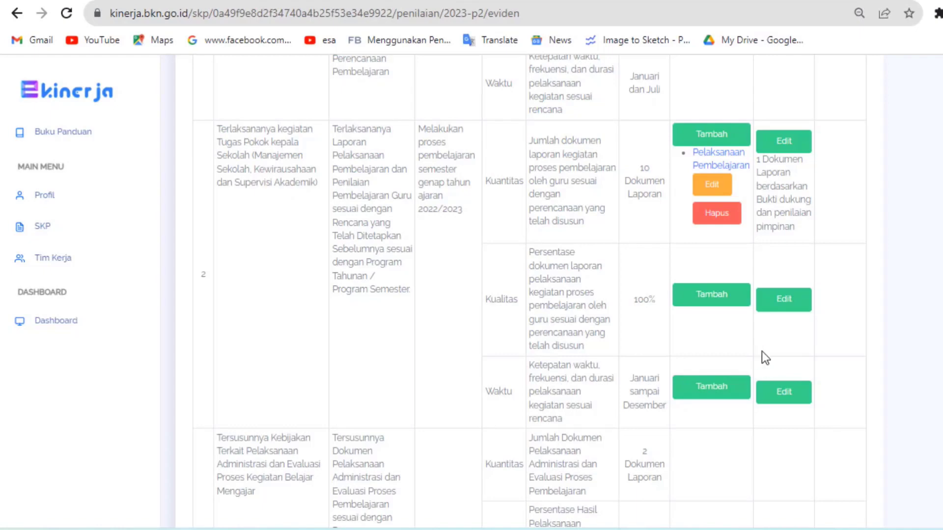
{"action": "scroll", "coordinate": [530, 292], "scroll_direction": "up", "scroll_amount": 3}
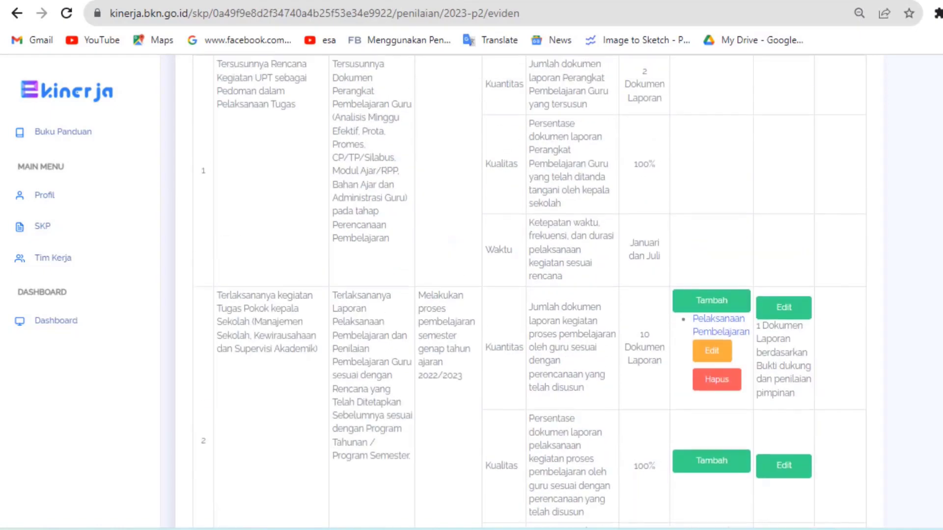
{"action": "scroll", "coordinate": [529, 292], "scroll_direction": "down", "scroll_amount": 3}
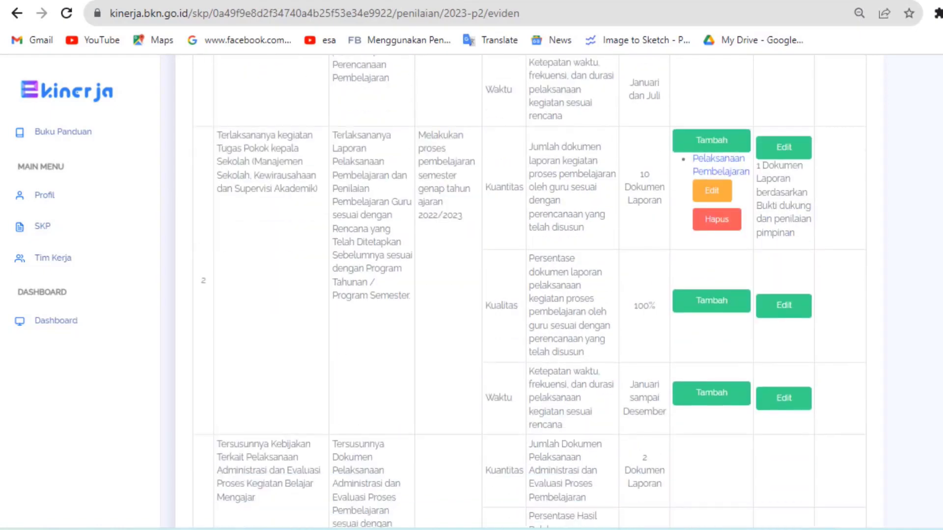
{"action": "scroll", "coordinate": [439, 100], "scroll_direction": "up", "scroll_amount": 8}
{"action": "scroll", "coordinate": [439, 100], "scroll_direction": "down", "scroll_amount": 5}
- Return to the monthly list and open the Feedback Perilaku page for January 2023
{"action": "left_click", "coordinate": [19, 20]}
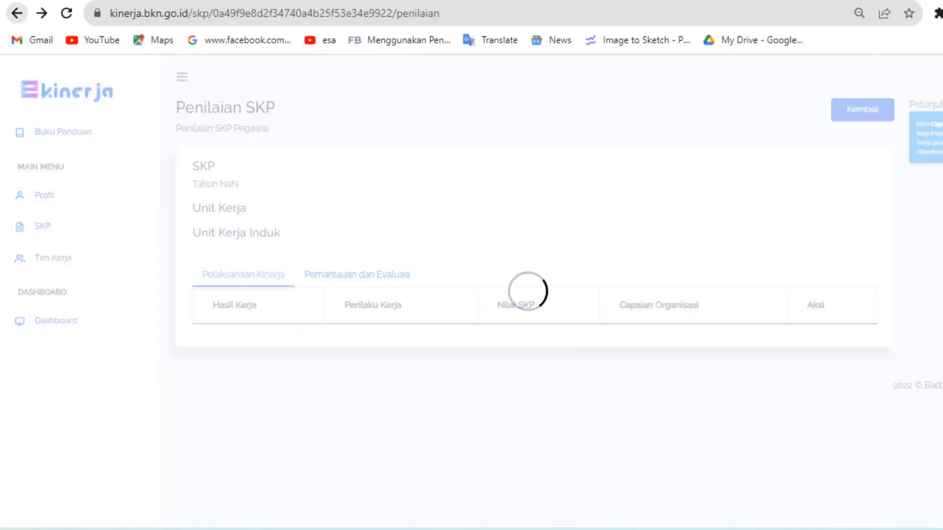
{"action": "scroll", "coordinate": [529, 291], "scroll_direction": "down", "scroll_amount": 8}
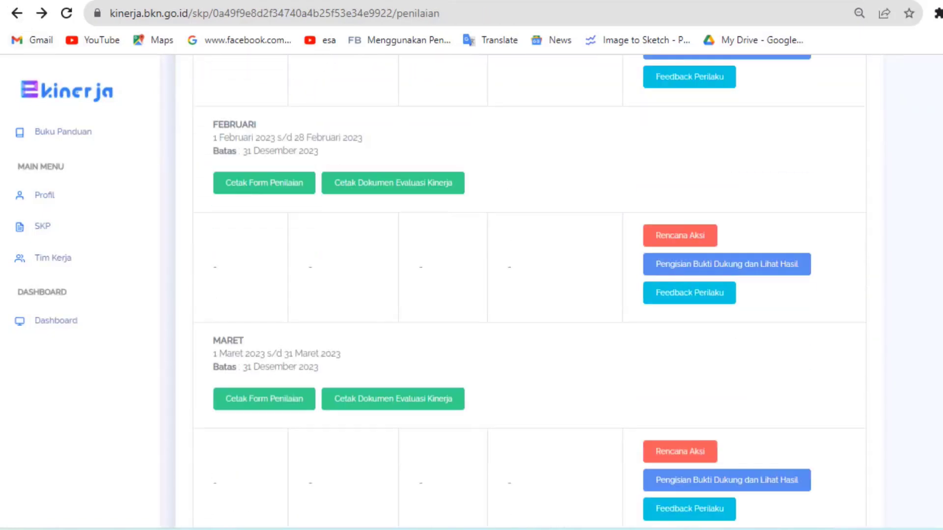
{"action": "scroll", "coordinate": [529, 292], "scroll_direction": "up", "scroll_amount": 2}
{"action": "scroll", "coordinate": [529, 292], "scroll_direction": "down", "scroll_amount": 15}
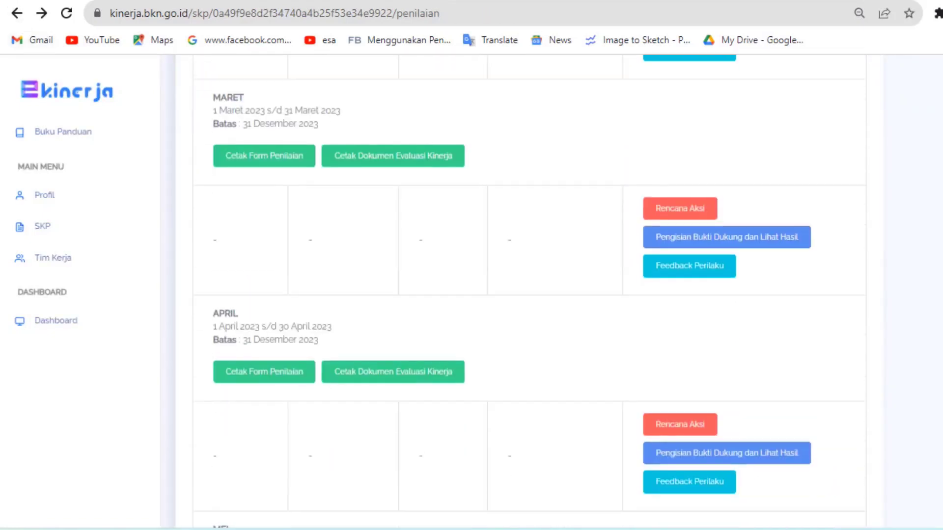
{"action": "scroll", "coordinate": [529, 291], "scroll_direction": "down", "scroll_amount": 1}
{"action": "scroll", "coordinate": [529, 291], "scroll_direction": "up", "scroll_amount": 12}
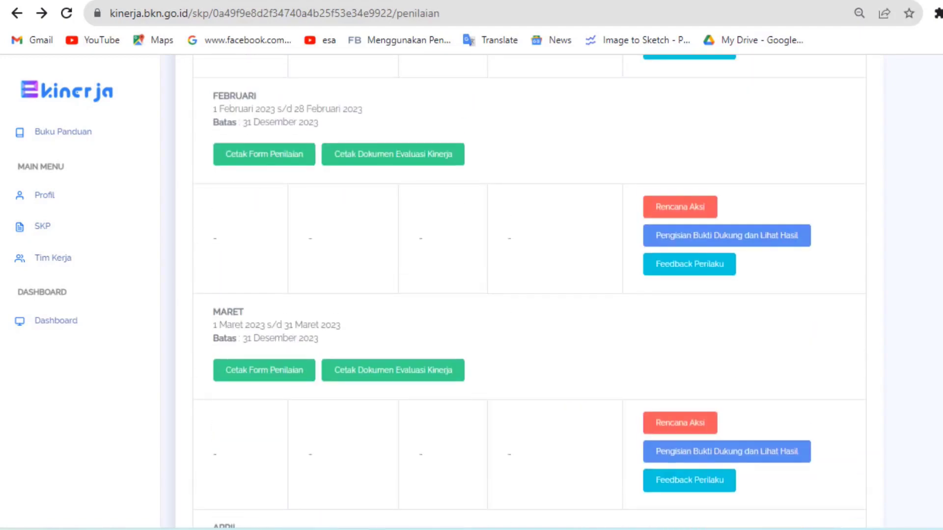
{"action": "scroll", "coordinate": [529, 292], "scroll_direction": "up", "scroll_amount": 3}
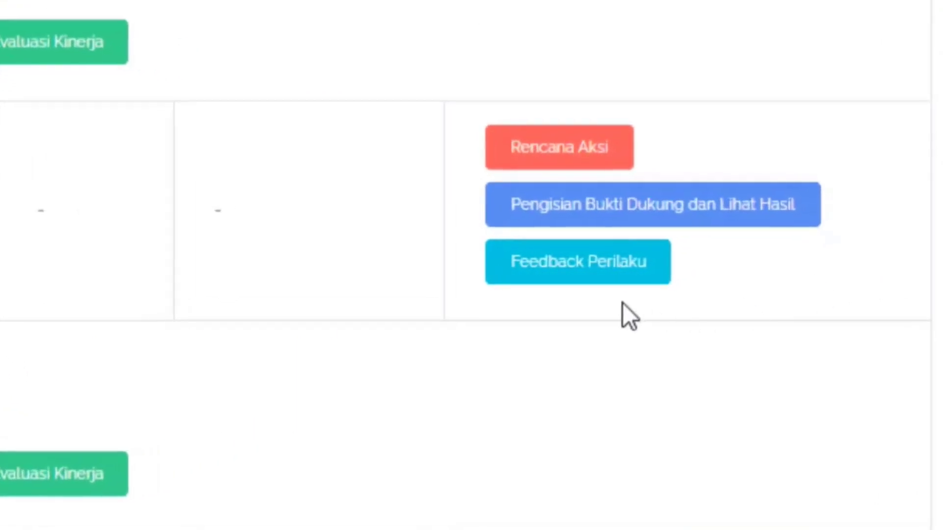
{"action": "left_click", "coordinate": [573, 268]}
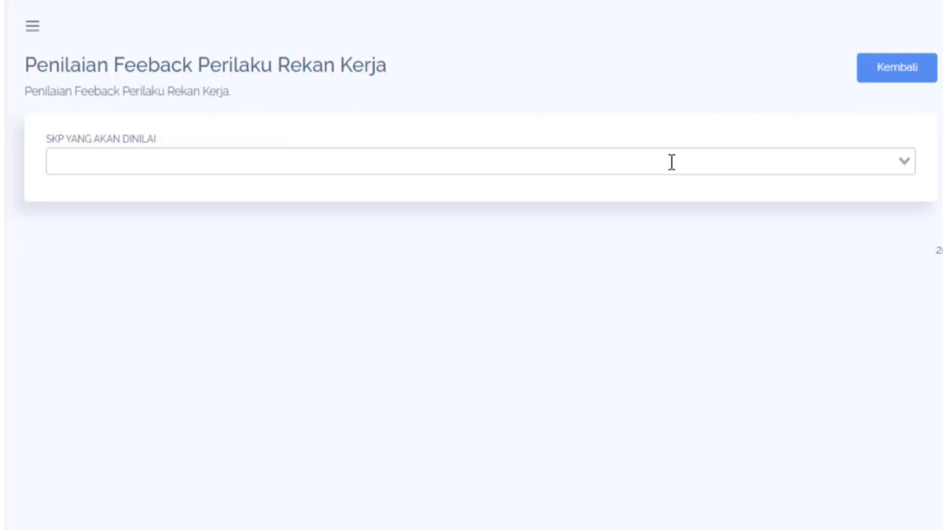
- Choose the SKP of the Guru Ahli Madya colleague at SMAN 10 Gowa as the one to assess
{"action": "left_click", "coordinate": [706, 156]}
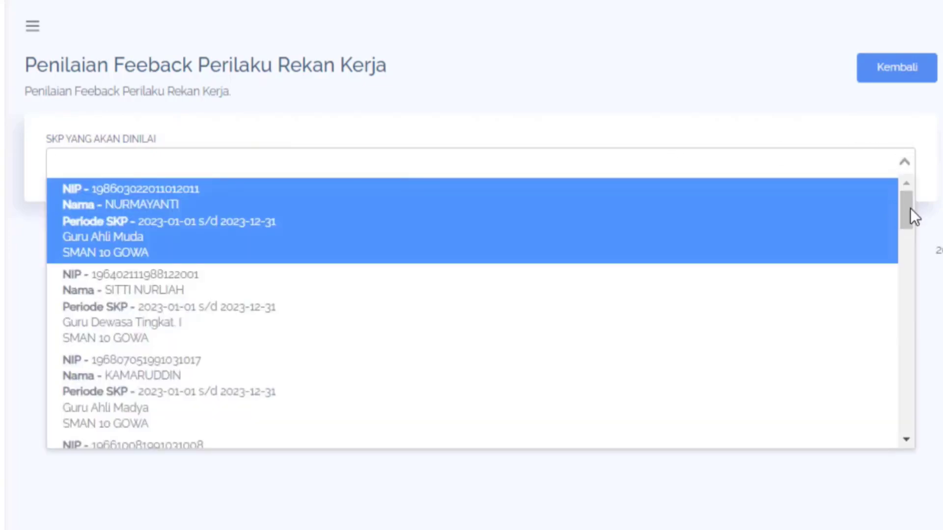
{"action": "mouse_move", "coordinate": [910, 208]}
{"action": "left_mouse_down"}
{"action": "mouse_move", "coordinate": [911, 430]}
{"action": "mouse_move", "coordinate": [913, 190]}
{"action": "mouse_move", "coordinate": [912, 234]}
{"action": "mouse_move", "coordinate": [913, 220]}
{"action": "left_mouse_up"}
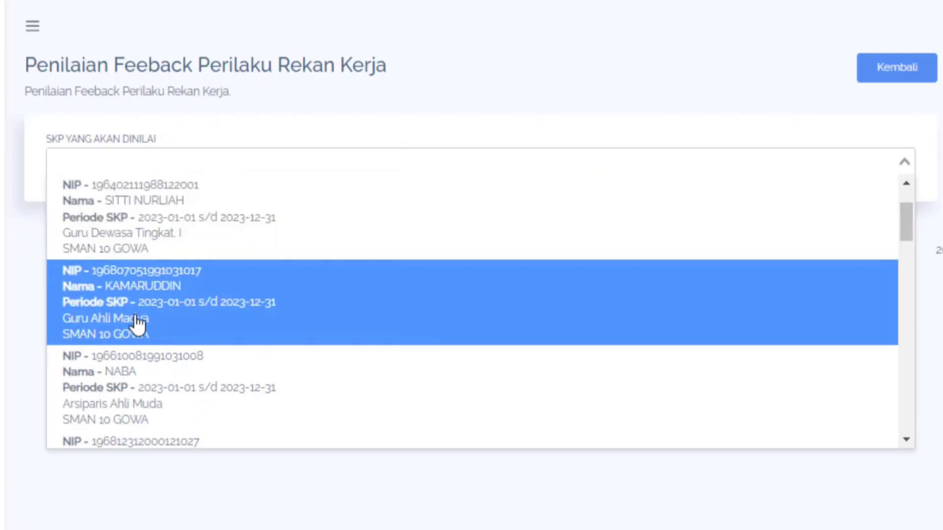
{"action": "left_click", "coordinate": [140, 321]}
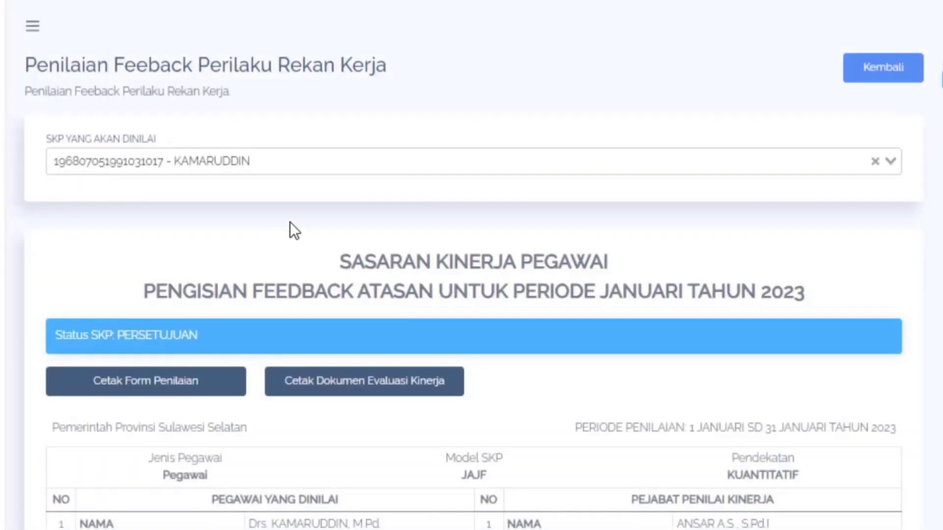
- Add feedback of two thumbs-up to the Berorientasi Pelayanan behaviour under Perilaku Kerja and save it
{"action": "scroll", "coordinate": [472, 265], "scroll_direction": "down", "scroll_amount": 10}
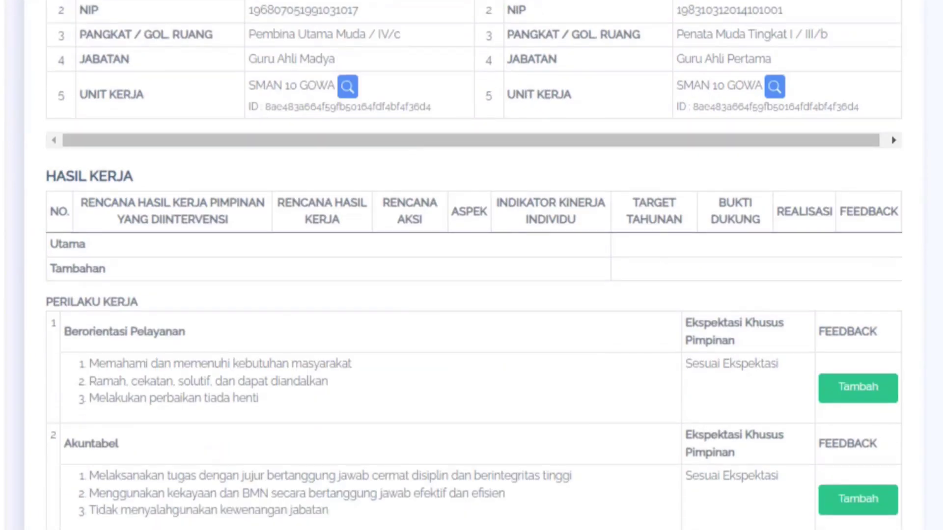
{"action": "scroll", "coordinate": [472, 265], "scroll_direction": "down", "scroll_amount": 5}
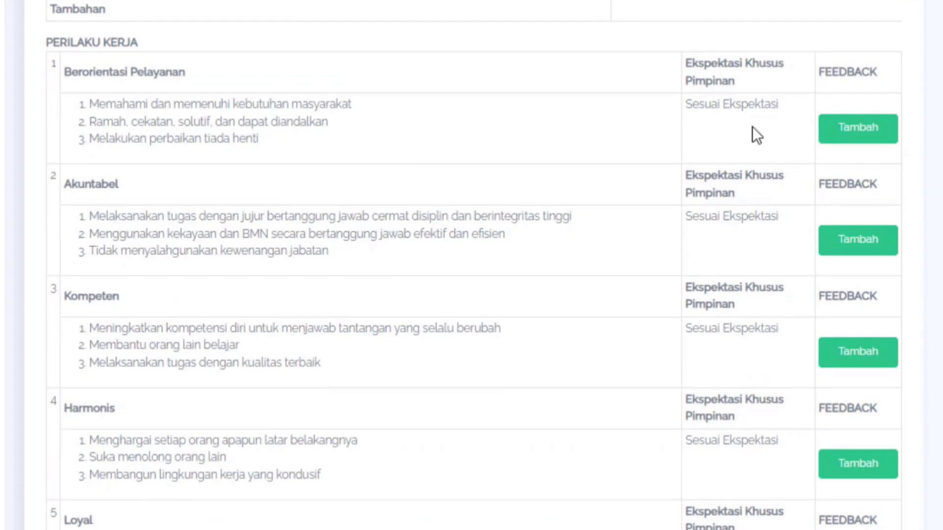
{"action": "left_click", "coordinate": [849, 137]}
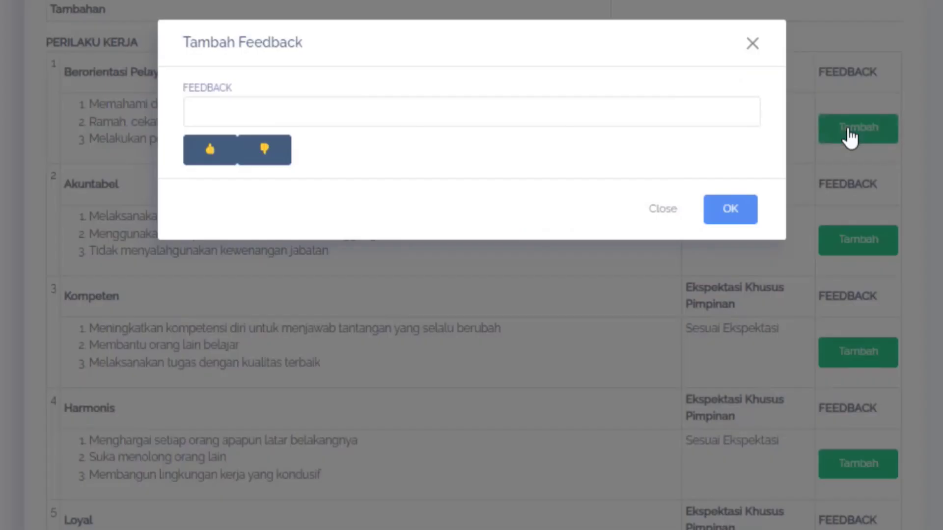
{"action": "left_click", "coordinate": [199, 157]}
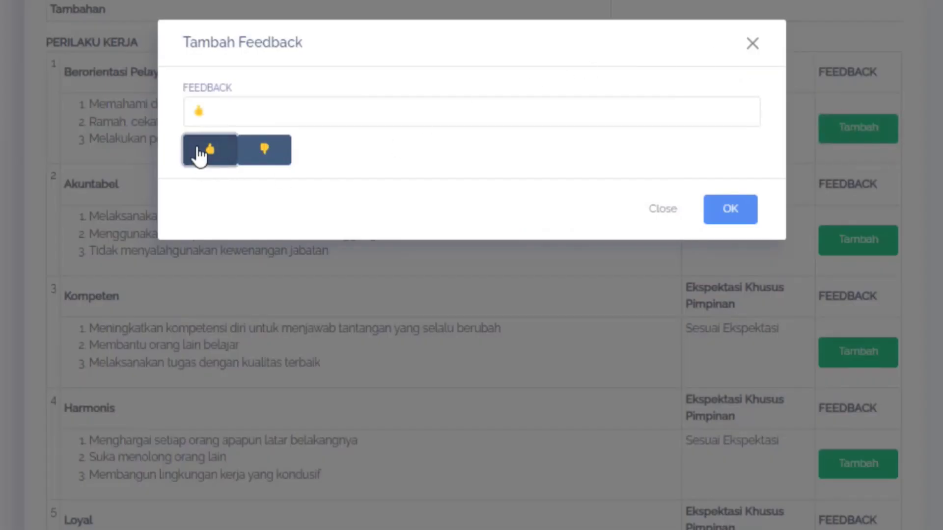
{"action": "left_click", "coordinate": [200, 157]}
{"action": "left_click", "coordinate": [731, 209]}
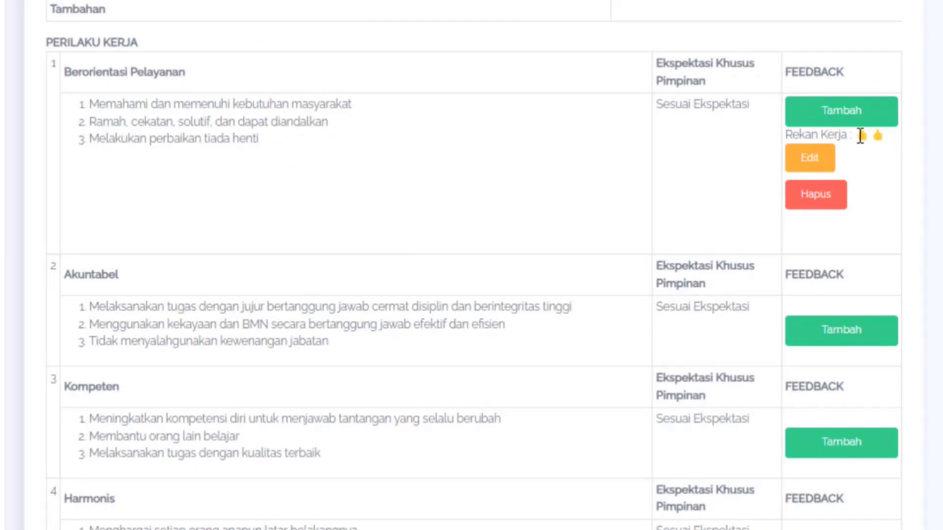
- Add feedback of two thumbs-up to the Akuntabel behaviour under Perilaku Kerja and save it
{"action": "left_click", "coordinate": [866, 330]}
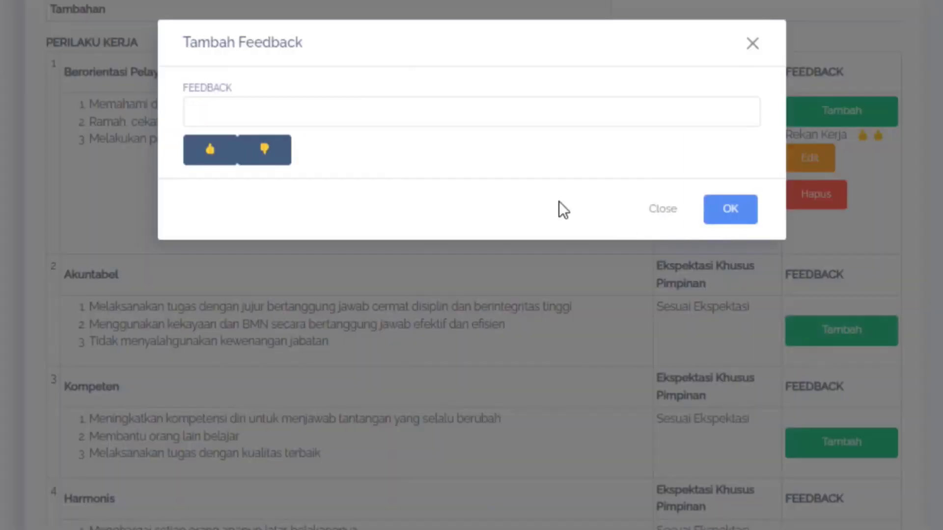
{"action": "left_click", "coordinate": [196, 157]}
{"action": "left_click", "coordinate": [195, 157]}
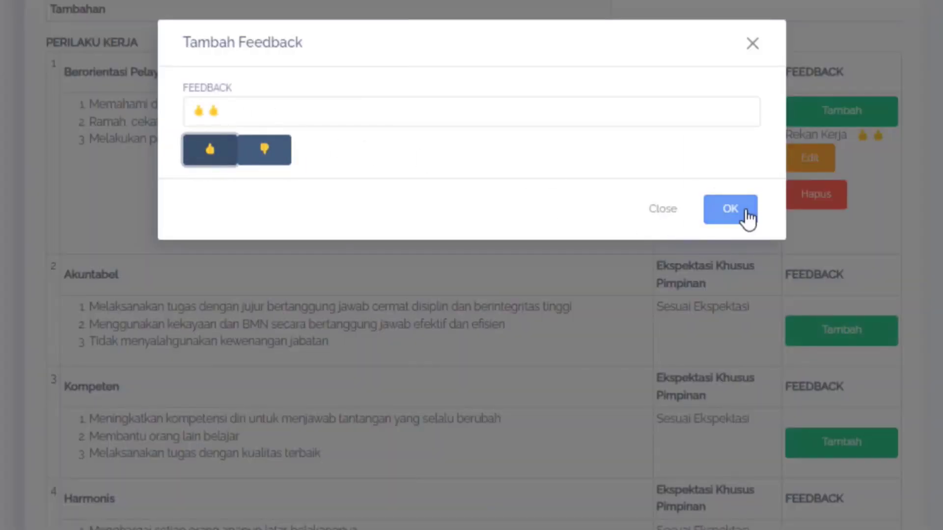
{"action": "left_click", "coordinate": [730, 210]}
- Look over the remaining behaviours down to Kolaboratif, and return to the 2023 Penilaian SKP page to review its monthly list
{"action": "scroll", "coordinate": [746, 216], "scroll_direction": "down", "scroll_amount": 10}
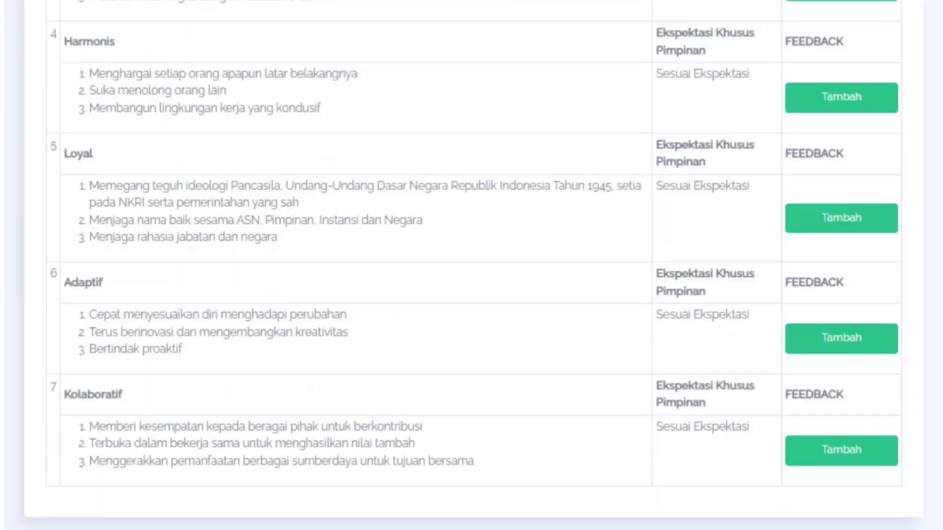
{"action": "scroll", "coordinate": [882, 67], "scroll_direction": "up", "scroll_amount": 15}
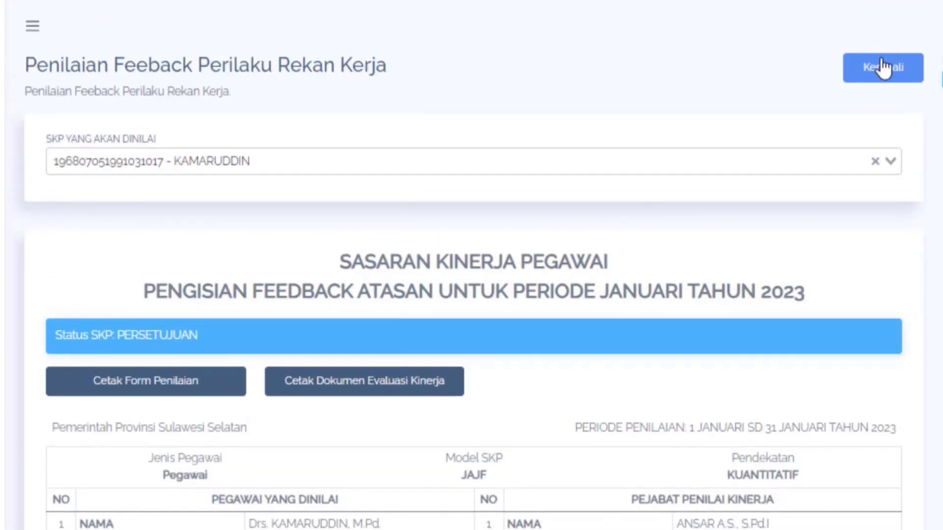
{"action": "left_click", "coordinate": [883, 68]}
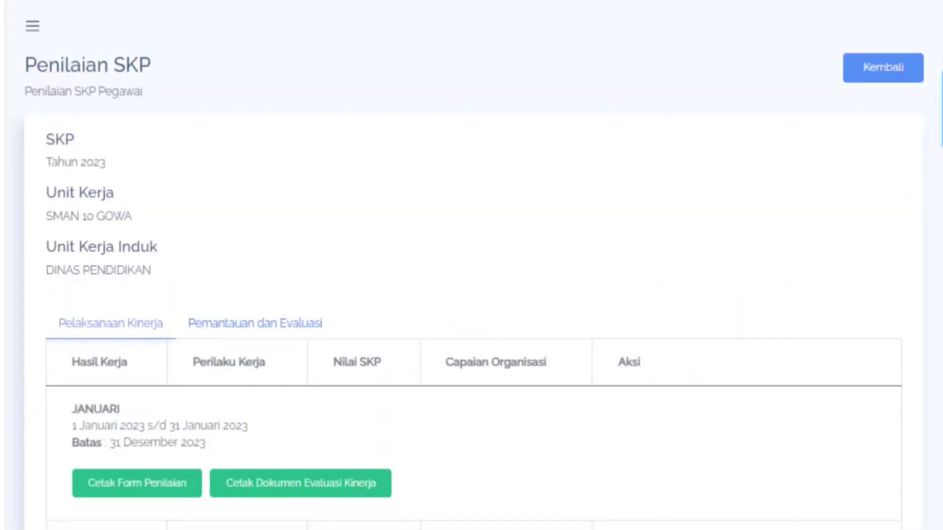
{"action": "scroll", "coordinate": [472, 265], "scroll_direction": "down", "scroll_amount": 20}
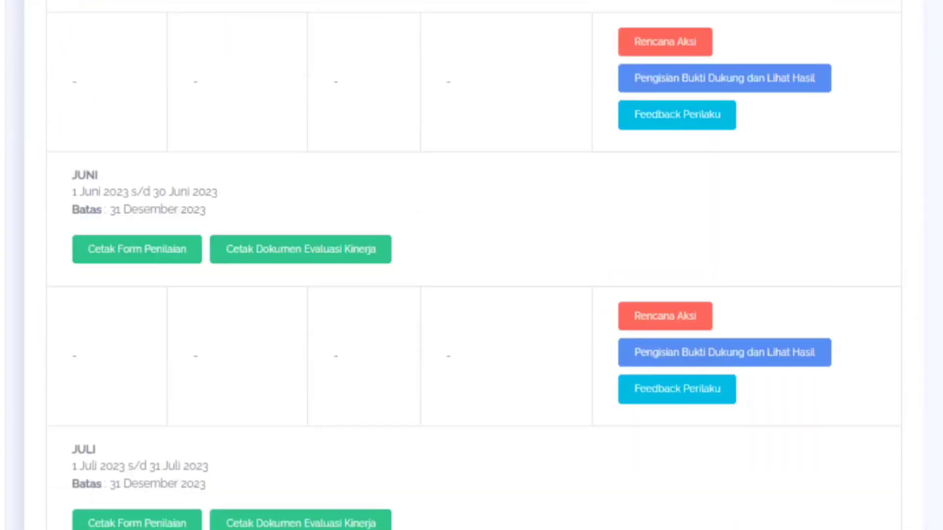
{"action": "scroll", "coordinate": [471, 265], "scroll_direction": "up", "scroll_amount": 5}
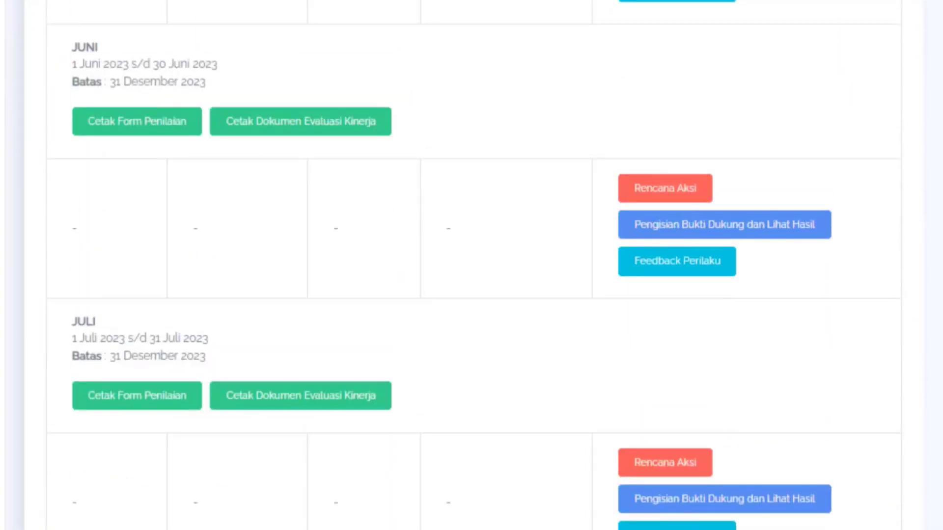
{"action": "scroll", "coordinate": [471, 266], "scroll_direction": "up", "scroll_amount": 1}
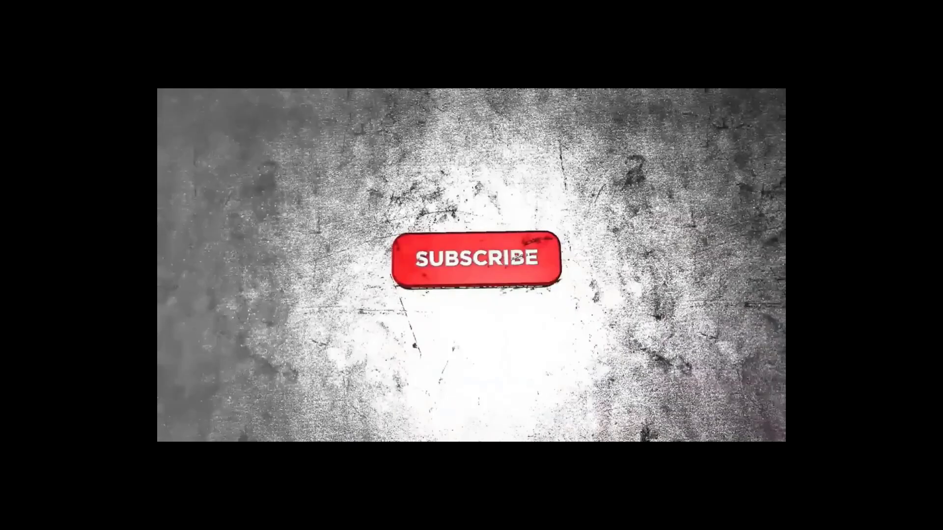